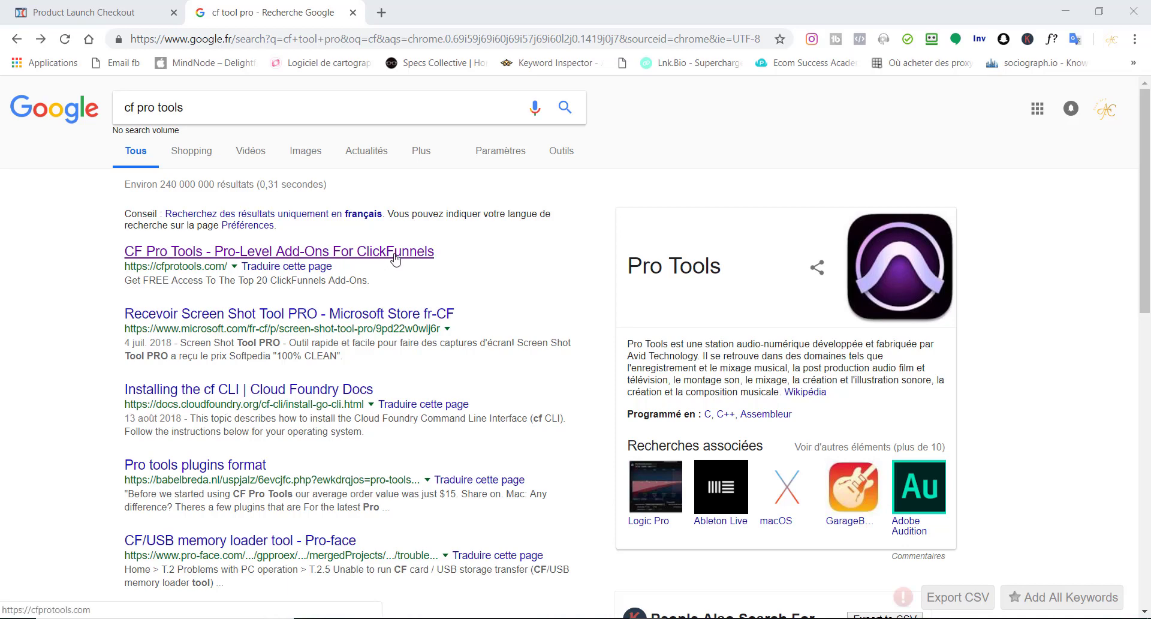
# Open the CF Pro Tools site from the search results and sign up for the Free Membership with the filled-in email address.
pyautogui.click(395, 255)
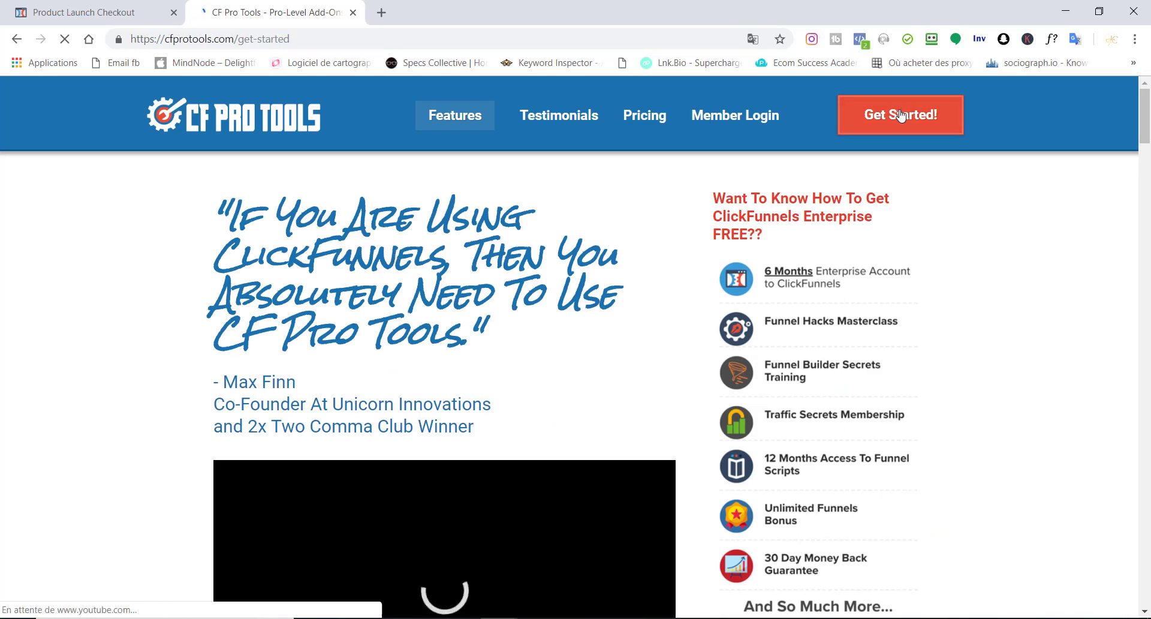
pyautogui.click(902, 115)
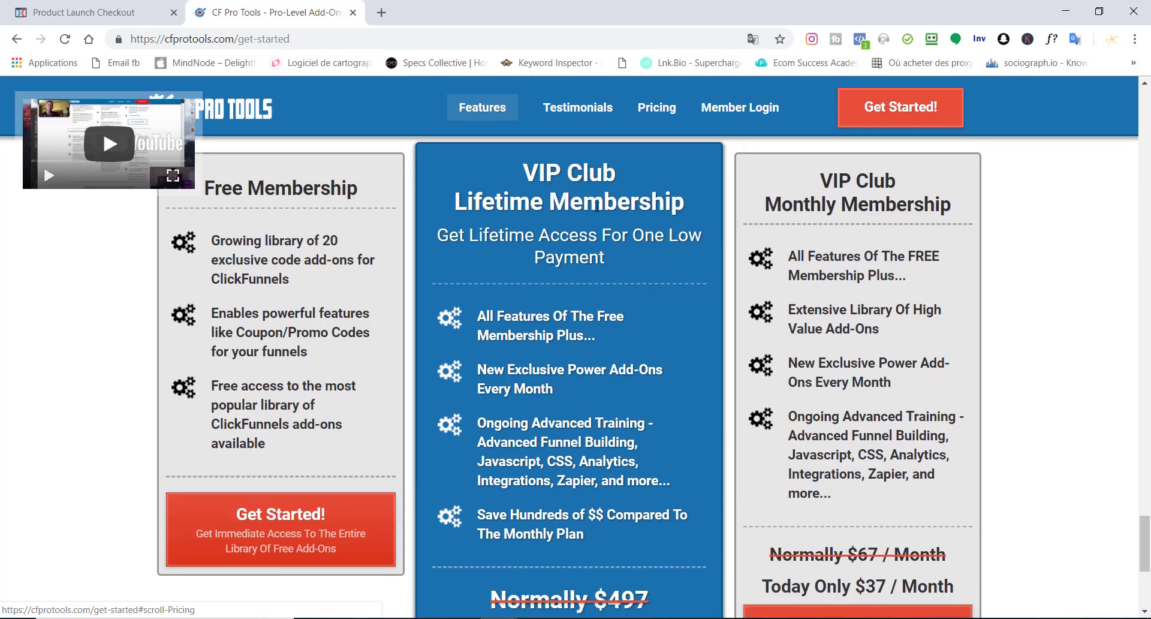
pyautogui.click(291, 522)
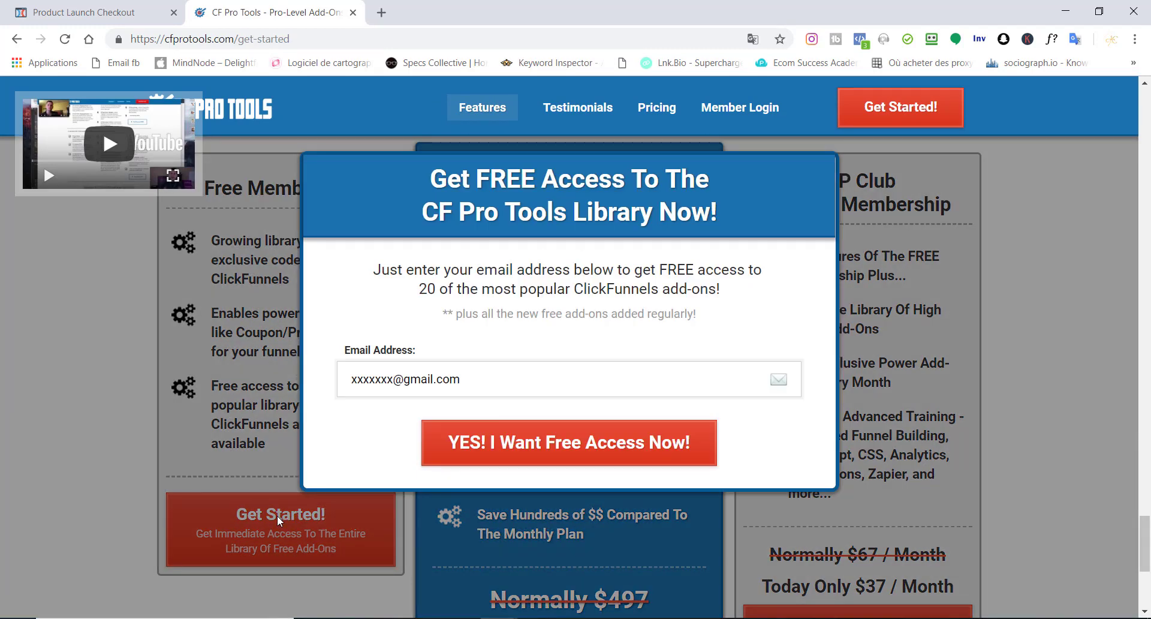
pyautogui.click(490, 431)
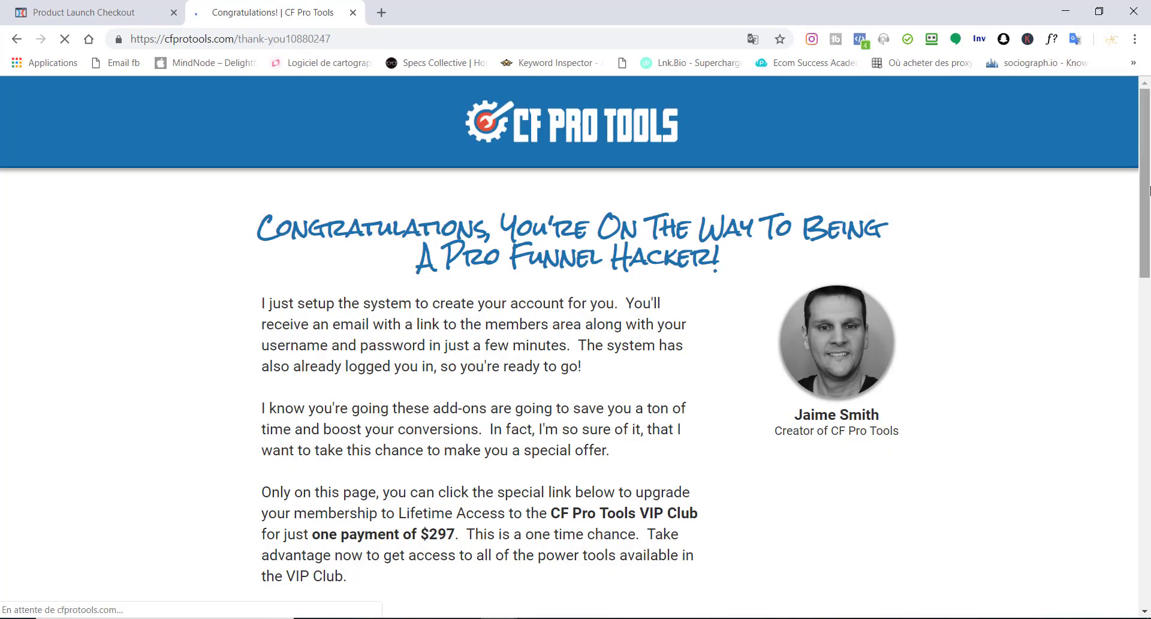
# Continue to the CF Pro Tools members area and open the CF Promo Code lesson among the Free Add-Ons.
pyautogui.scroll(-4, 566, 360)
pyautogui.click(566, 470)
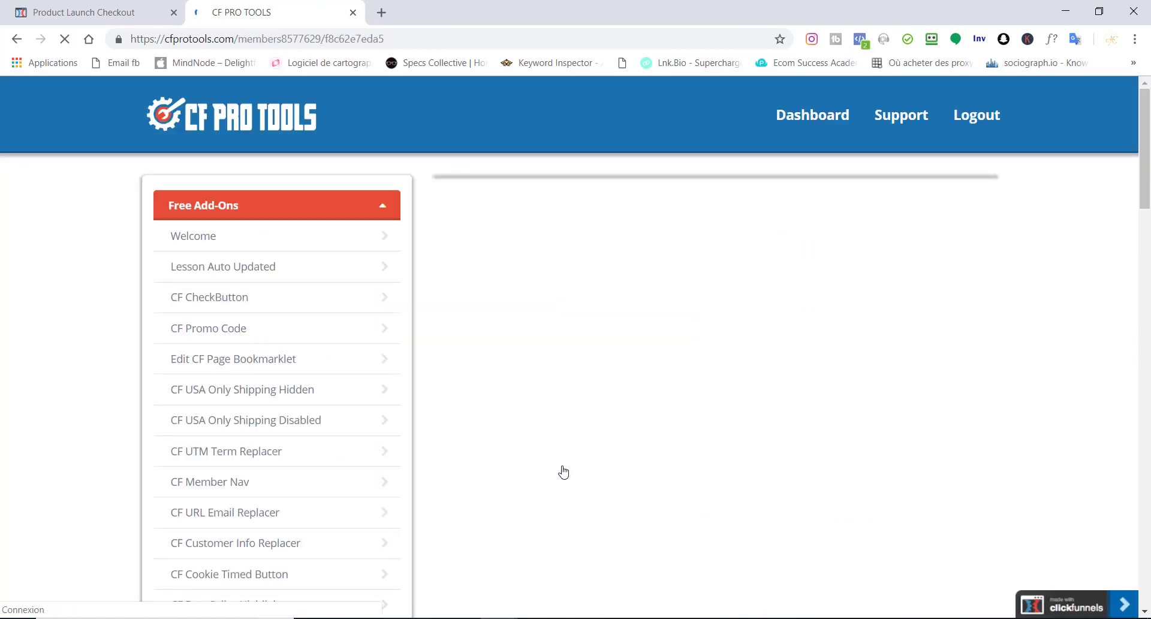
pyautogui.scroll(-2, 363, 311)
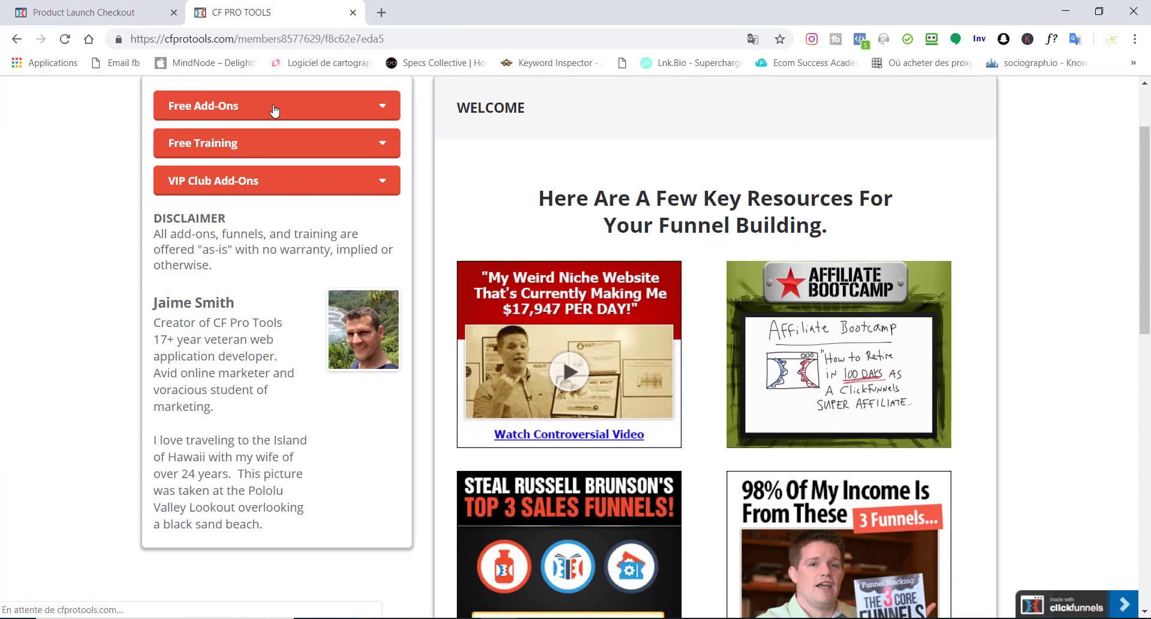
pyautogui.click(274, 110)
pyautogui.click(223, 199)
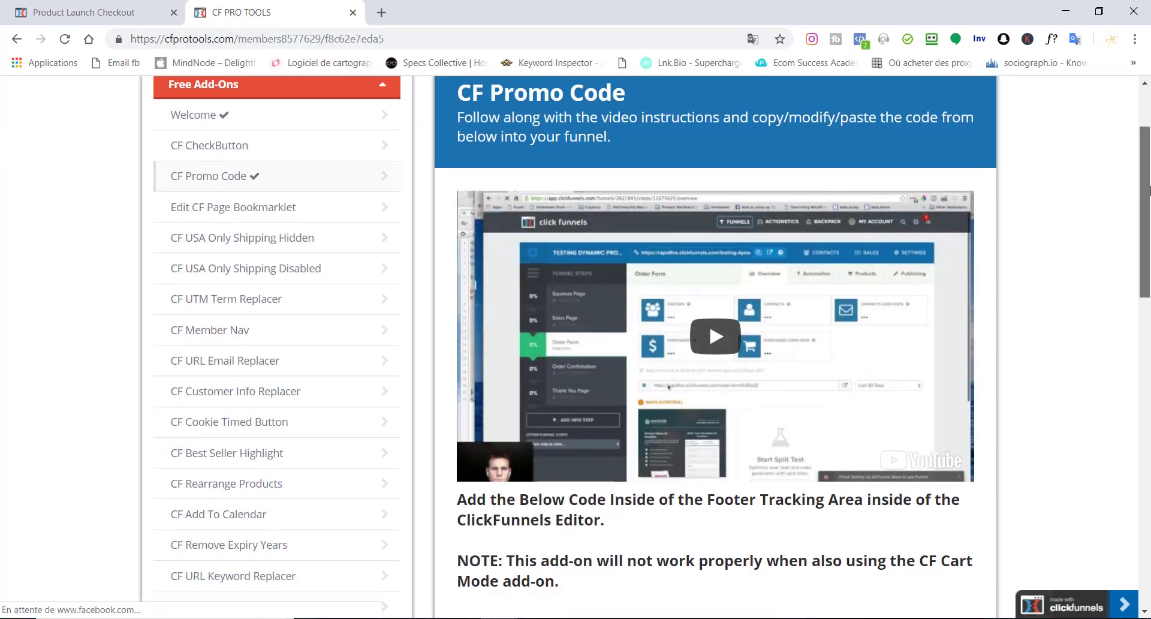
# Cut the entire promo code script from the code box below the lesson video.
pyautogui.moveTo(1148, 183); pyautogui.dragTo(1149, 315)
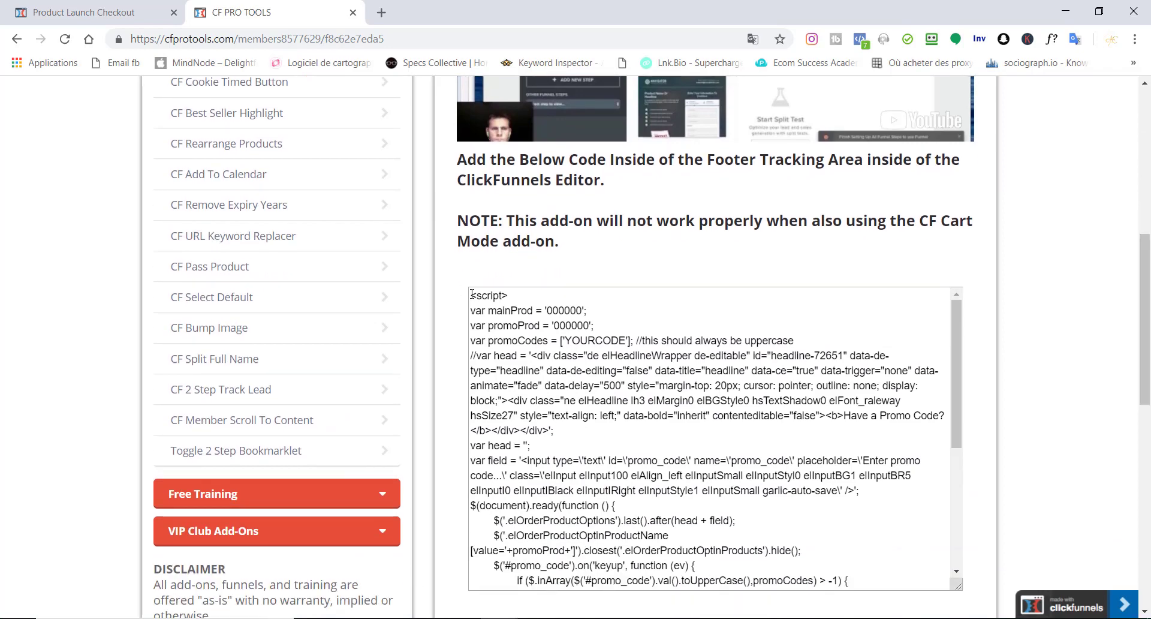
pyautogui.moveTo(470, 296); pyautogui.dragTo(722, 589)
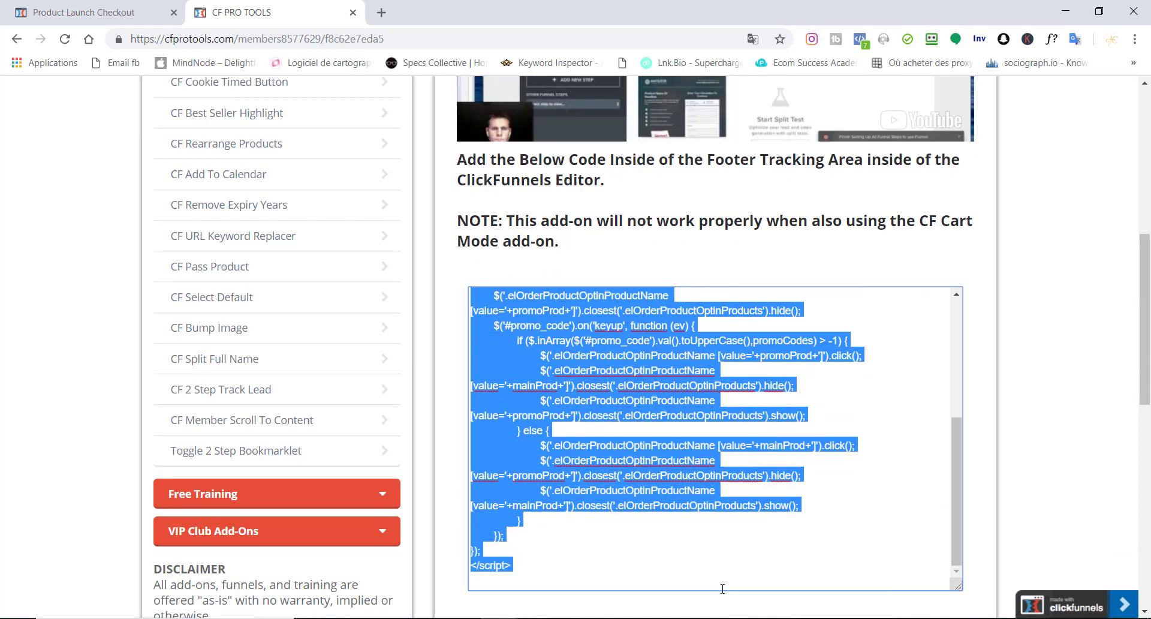
pyautogui.rightClick(615, 453)
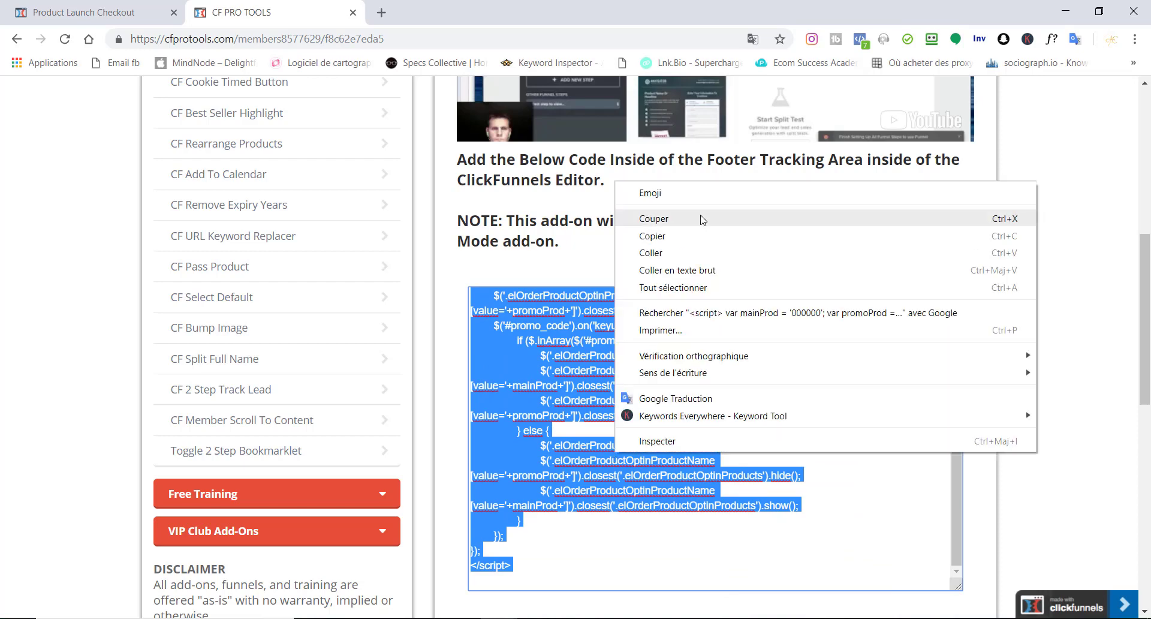
pyautogui.click(660, 217)
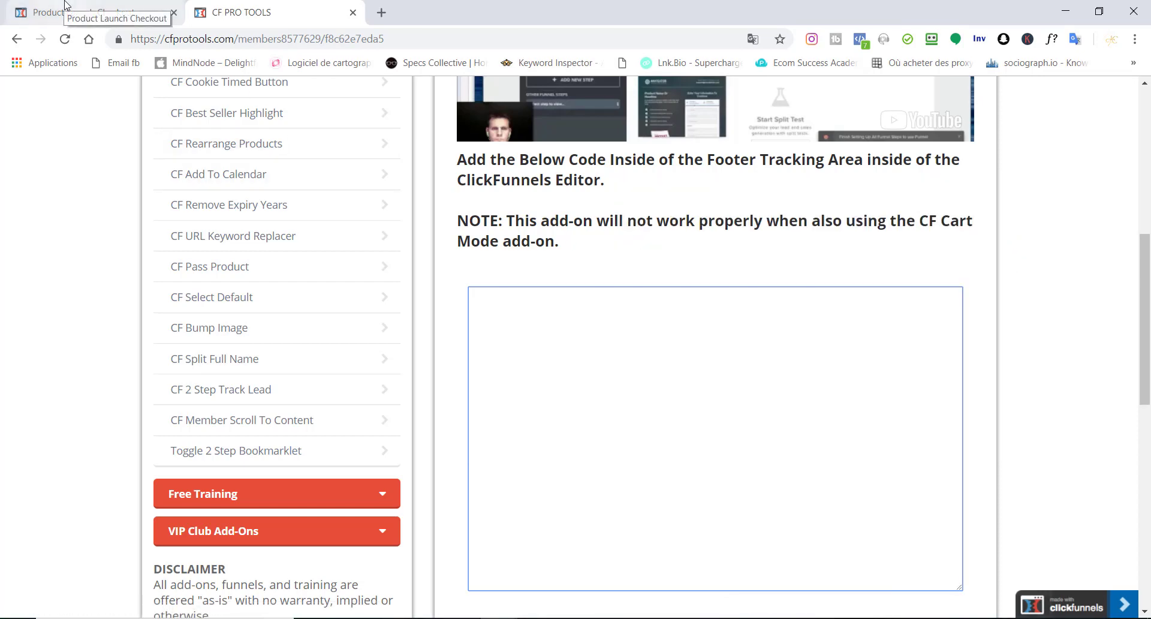
# Paste the script into the footer tracking code of the Product Launch Checkout page in the ClickFunnels editor.
pyautogui.click(84, 12)
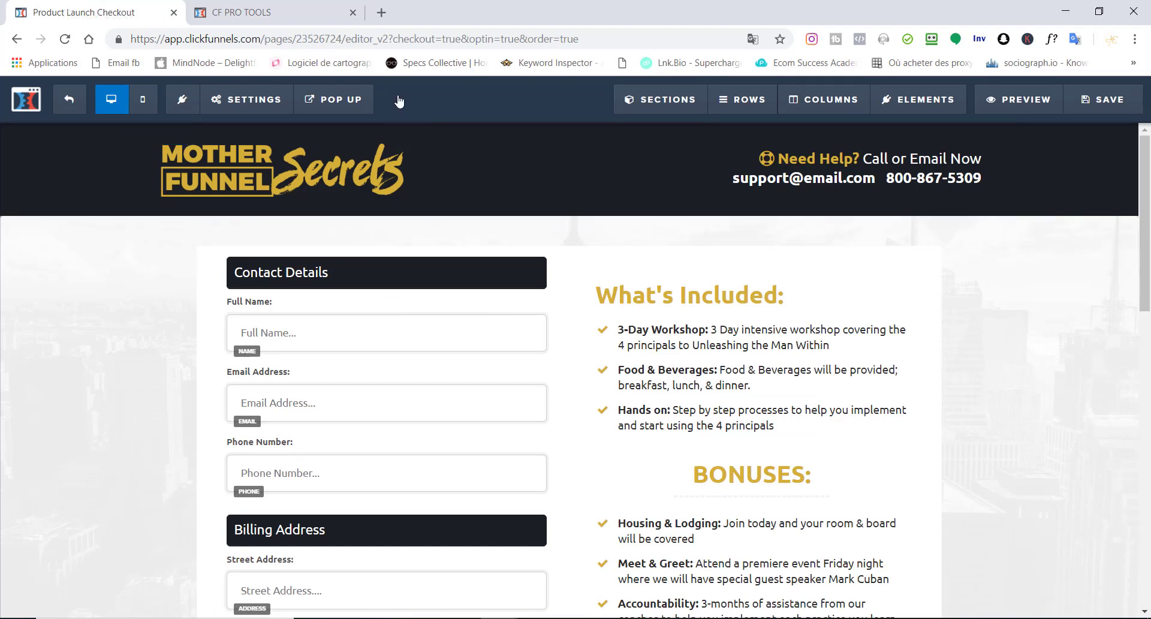
pyautogui.moveTo(263, 114)
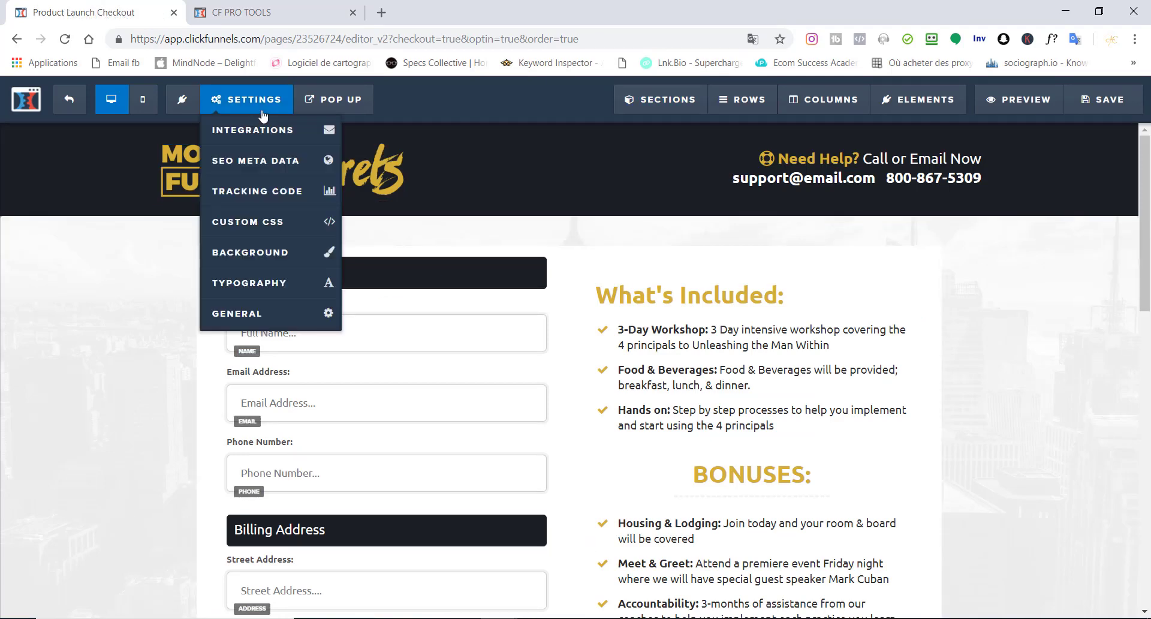
pyautogui.click(264, 191)
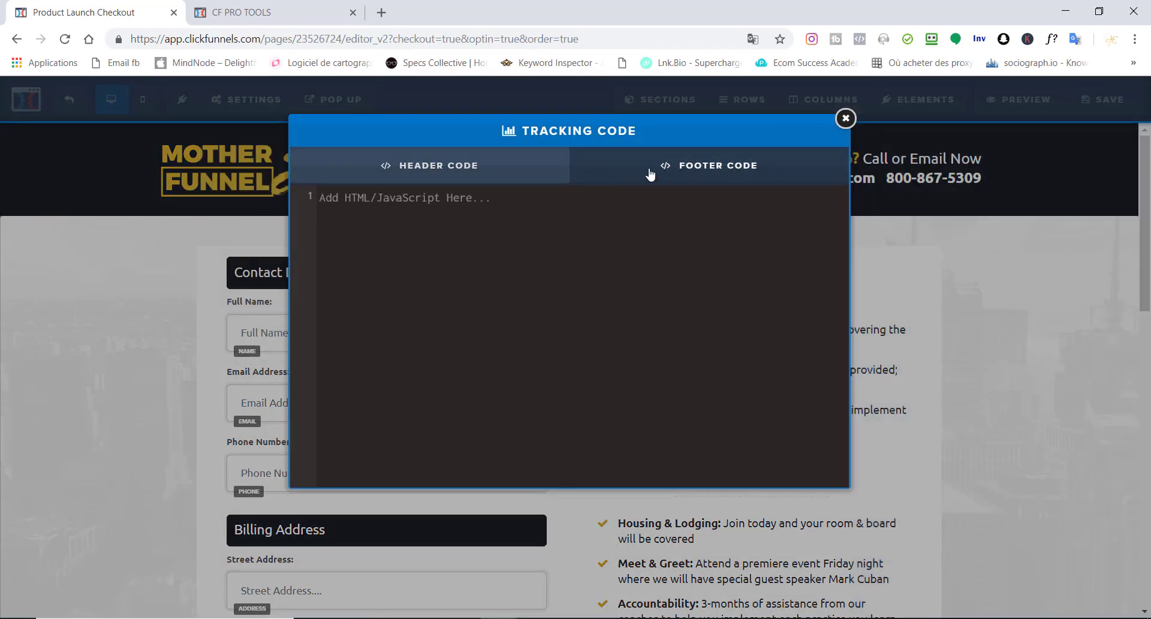
pyautogui.rightClick(434, 199)
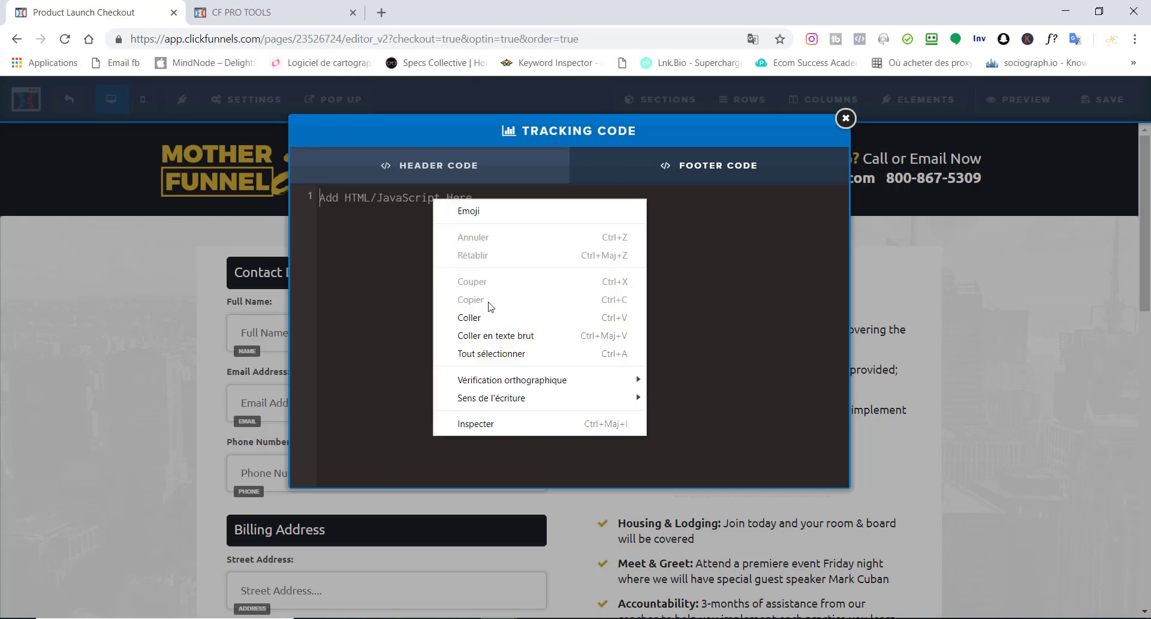
pyautogui.click(469, 317)
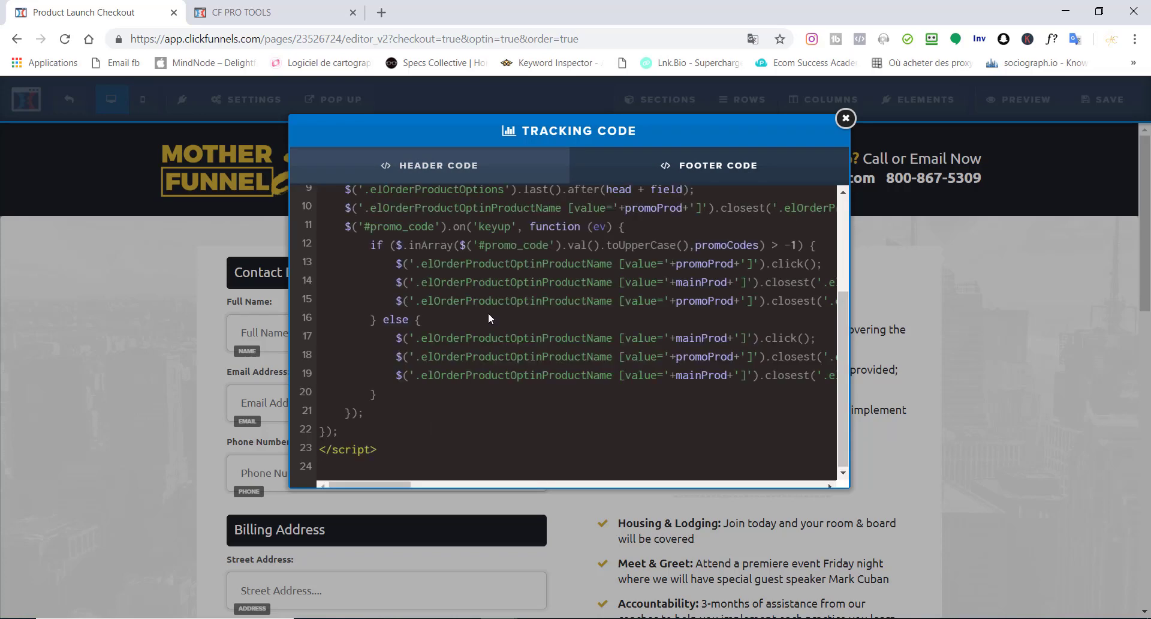
# Replace YOURCODE with TEST in the script's promoCodes variable.
pyautogui.moveTo(837, 352); pyautogui.dragTo(840, 267)
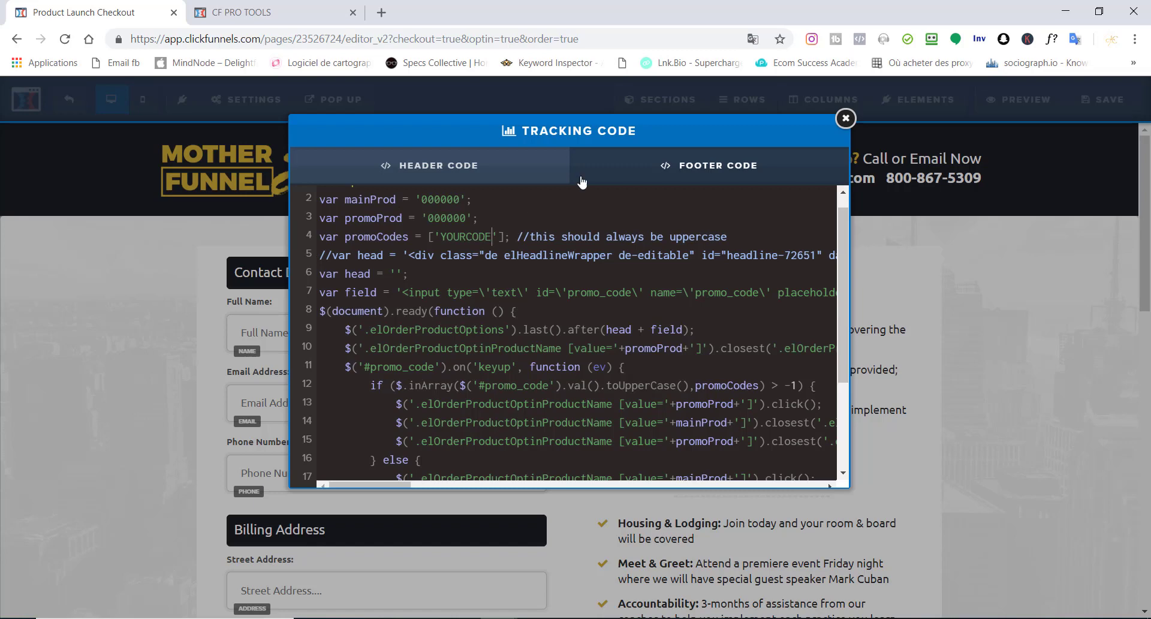
pyautogui.press('BackSpace')
pyautogui.press('BackSpace')
pyautogui.press('BackSpace')
pyautogui.press('BackSpace')
pyautogui.press('BackSpace')
pyautogui.press('BackSpace')
pyautogui.press('BackSpace')
pyautogui.press('BackSpace')
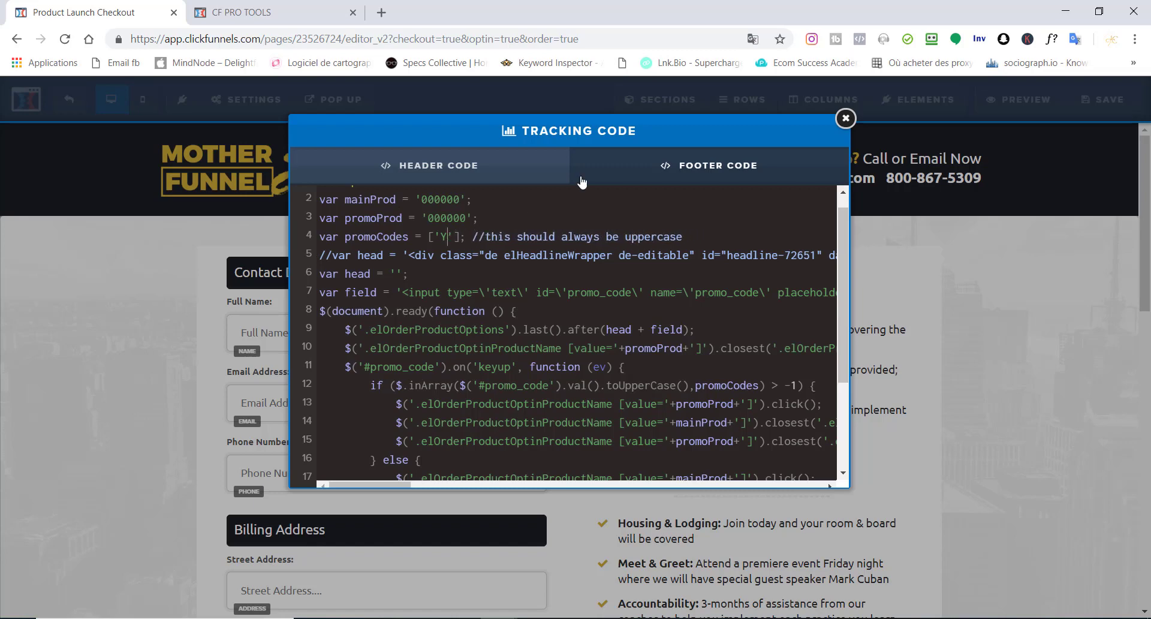
pyautogui.write('TEST')
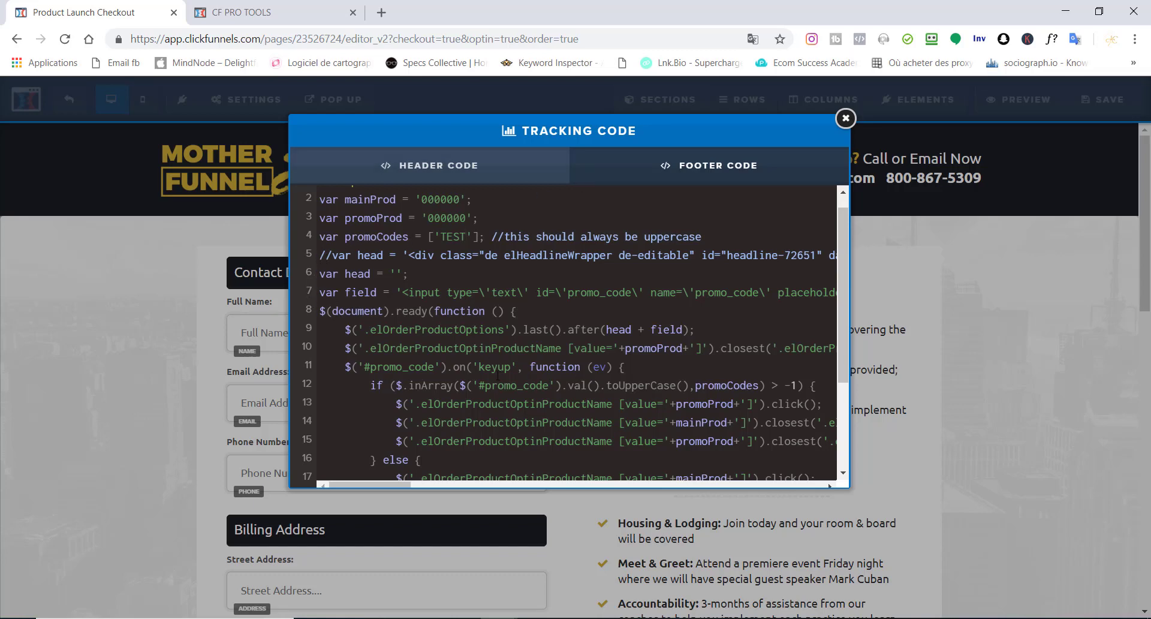
# Change the promo code field's placeholder text in the script to "Entrer votre code promo ici...".
pyautogui.moveTo(403, 484); pyautogui.dragTo(457, 484)
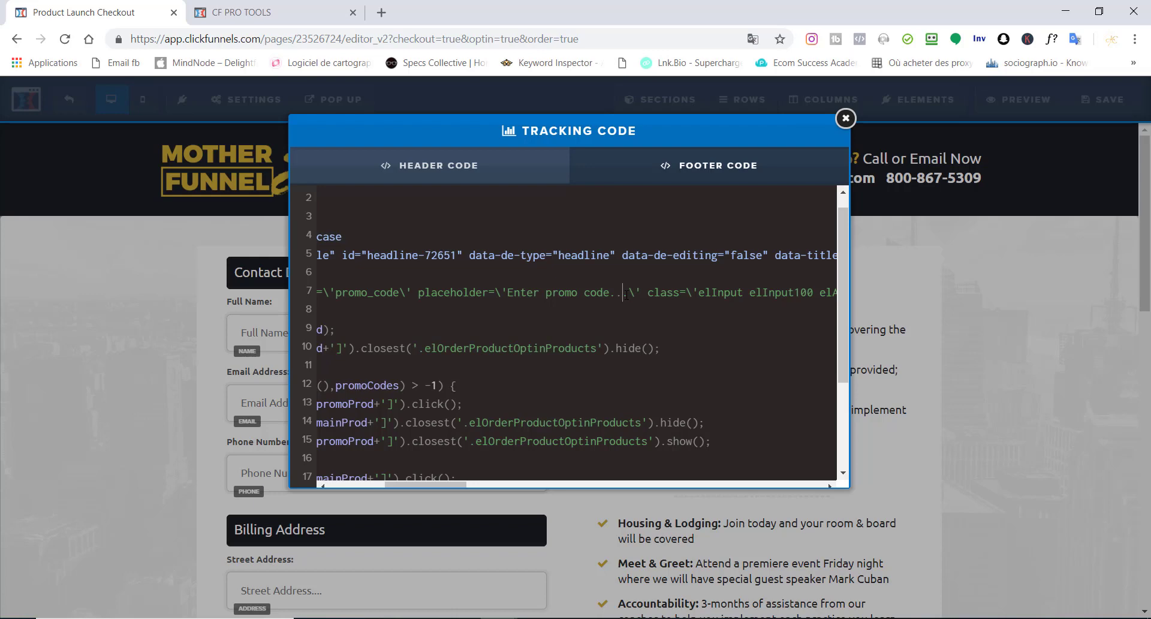
pyautogui.press('BackSpace')
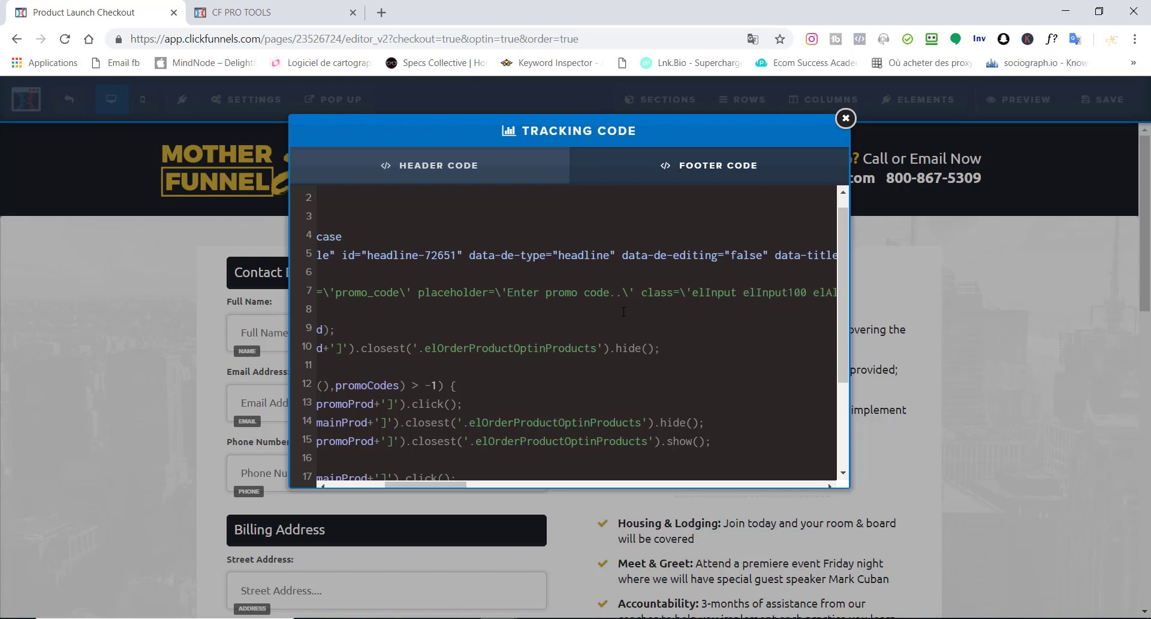
pyautogui.press('BackSpace')
pyautogui.press('BackSpace')
pyautogui.press('BackSpace')
pyautogui.press('BackSpace')
pyautogui.press('BackSpace')
pyautogui.press('BackSpace')
pyautogui.press('BackSpace')
pyautogui.press('BackSpace')
pyautogui.press('BackSpace')
pyautogui.press('BackSpace')
pyautogui.press('BackSpace')
pyautogui.press('BackSpace')
pyautogui.press('BackSpace')
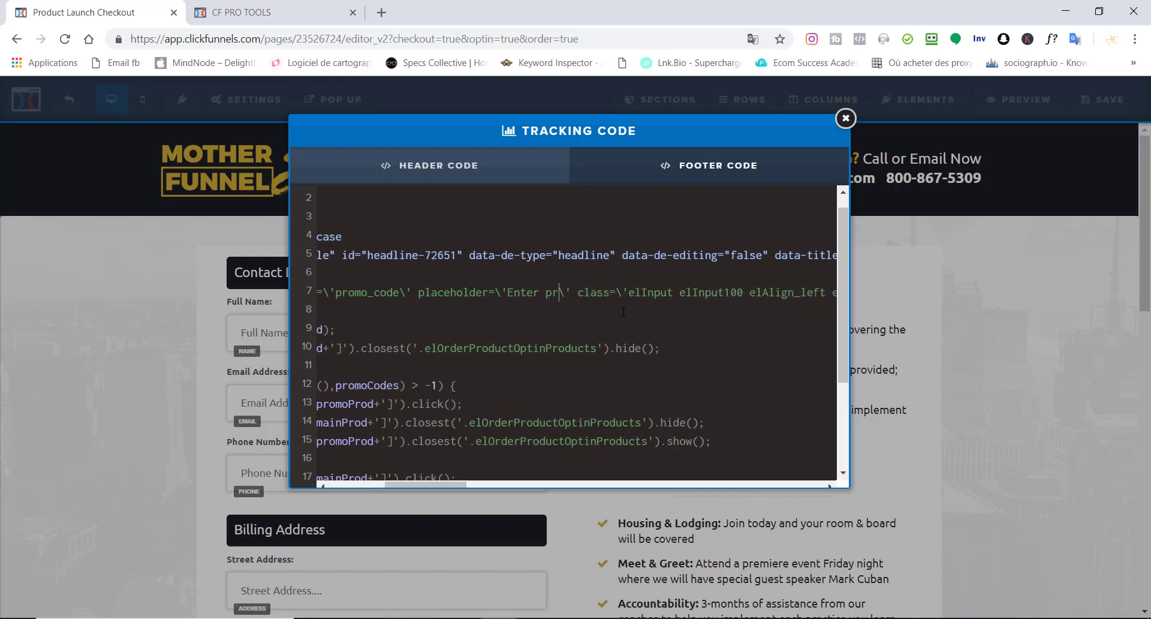
pyautogui.press('BackSpace')
pyautogui.press('BackSpace')
pyautogui.press('BackSpace')
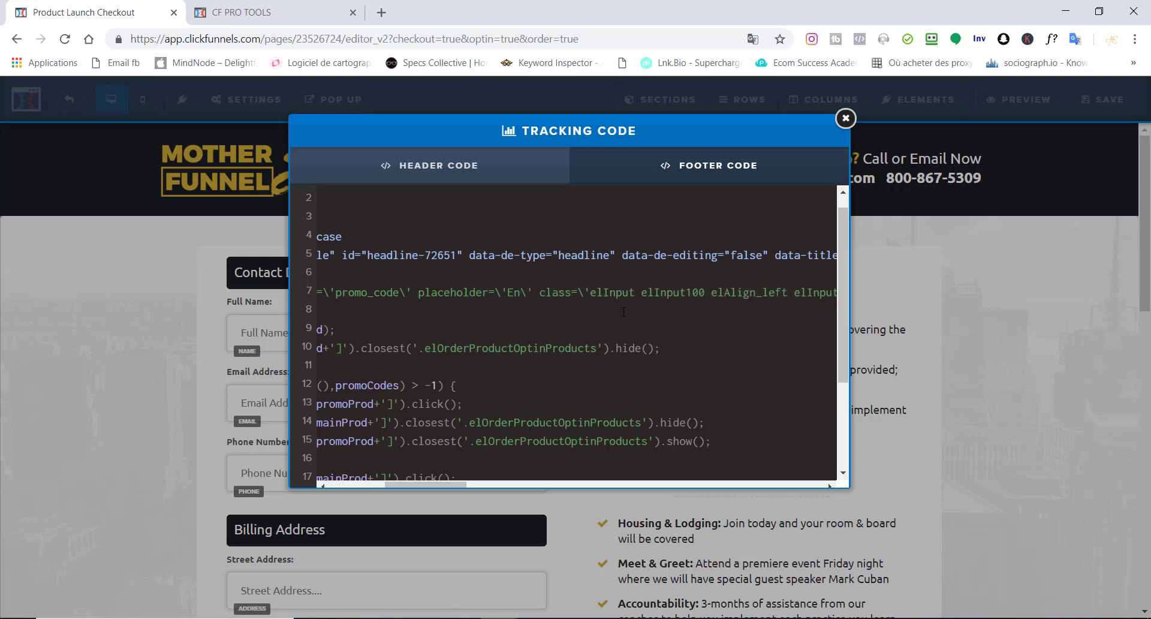
pyautogui.write('b')
pyautogui.press('BackSpace')
pyautogui.write('ntrer ')
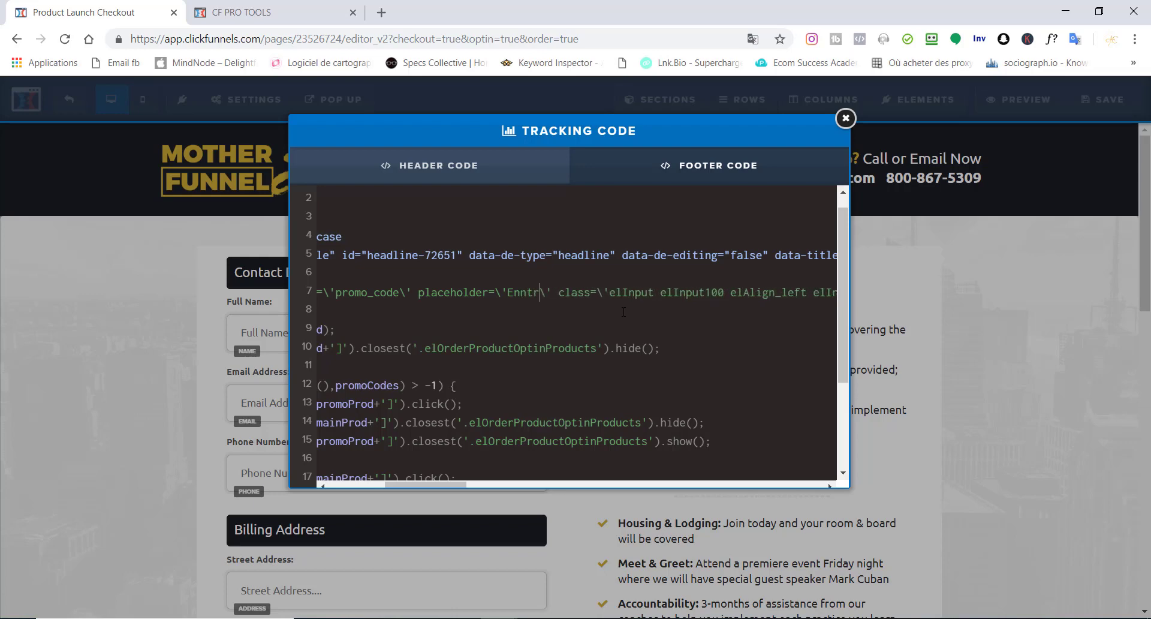
pyautogui.write('votre ')
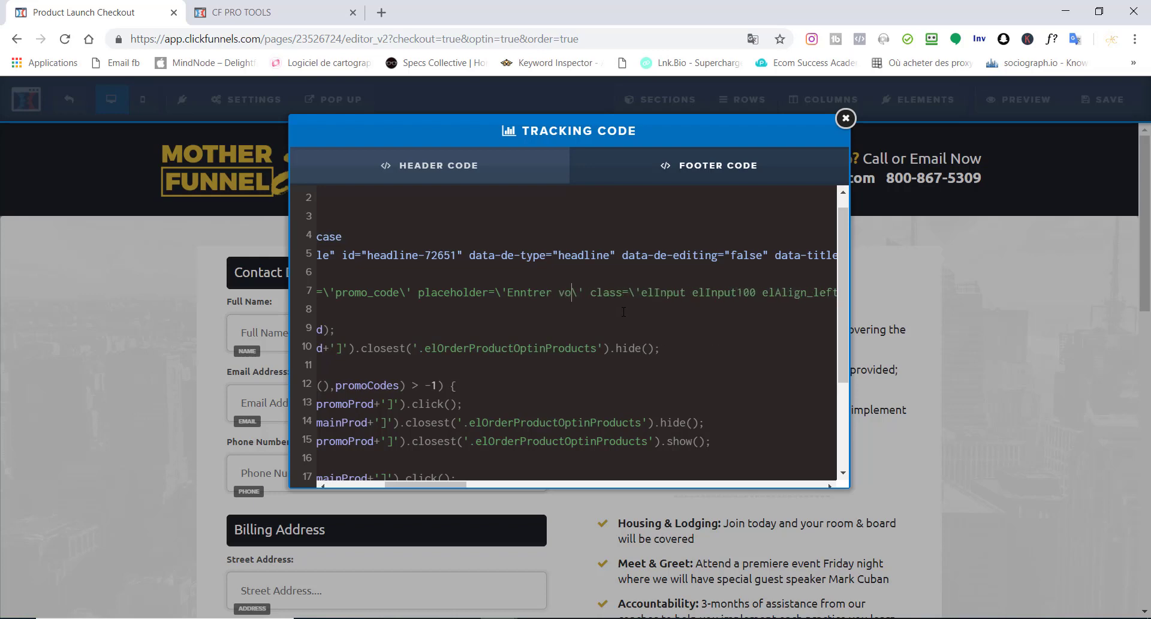
pyautogui.write('code po')
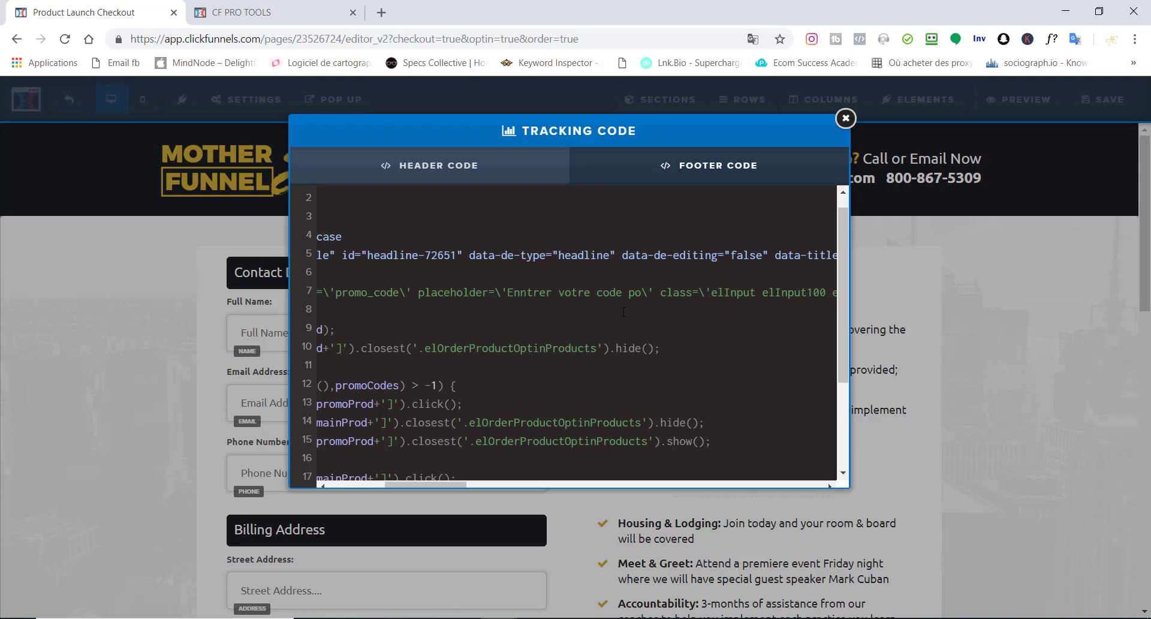
pyautogui.write('romo i')
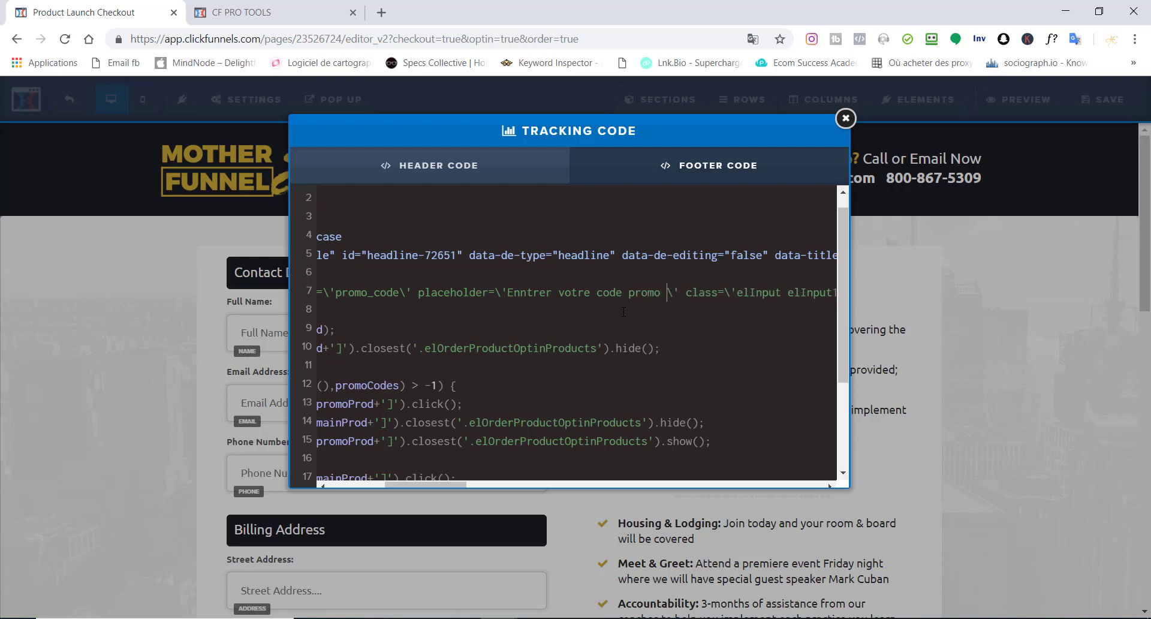
pyautogui.write('ci...')
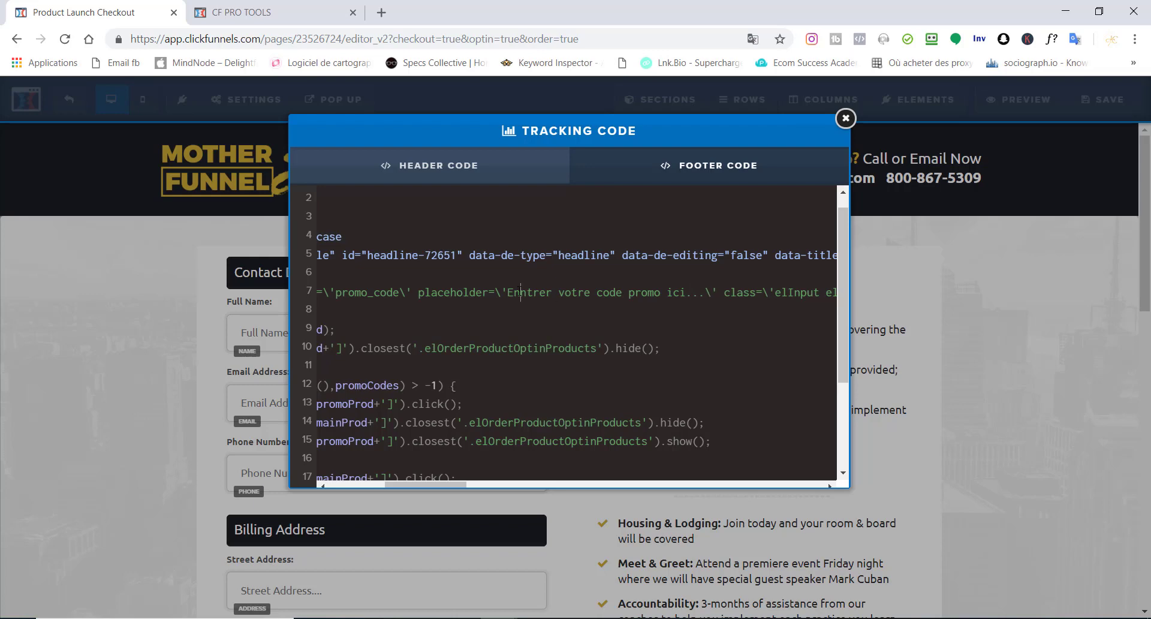
pyautogui.press('BackSpace')
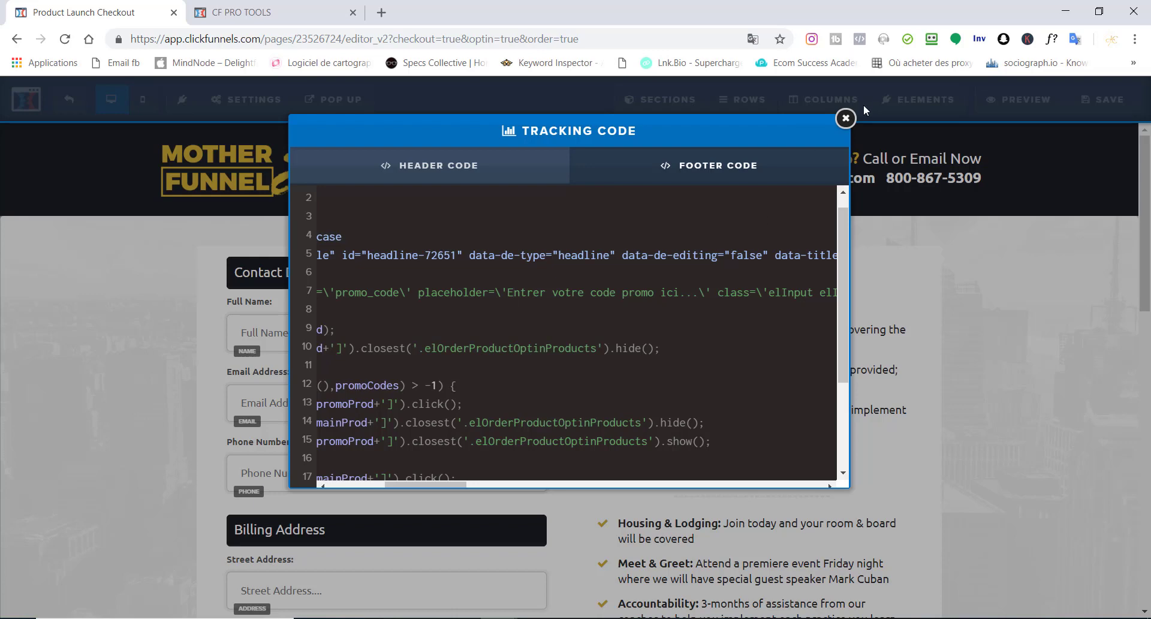
# Close the tracking code window, save the checkout page and return to the funnel's Order Form step.
pyautogui.click(846, 118)
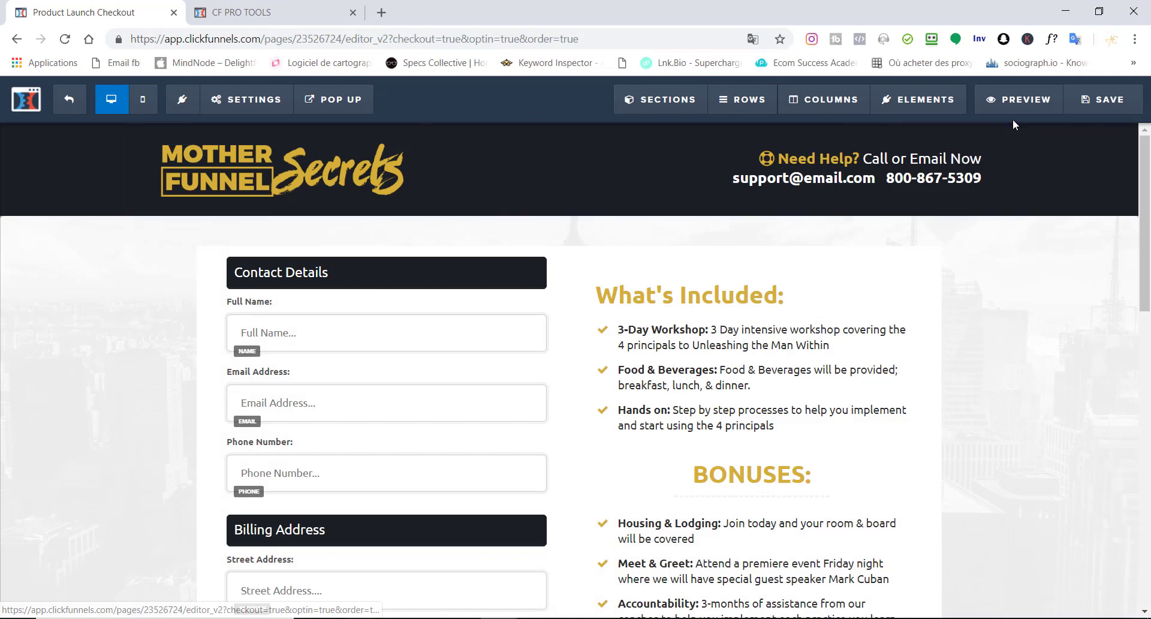
pyautogui.click(1085, 104)
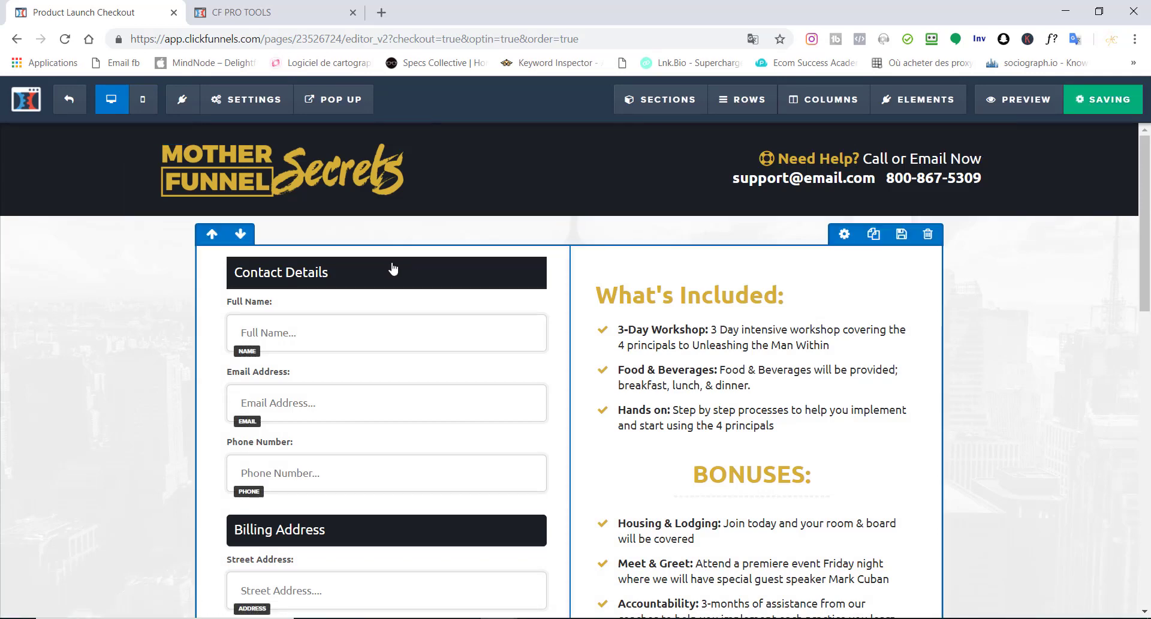
pyautogui.click(72, 102)
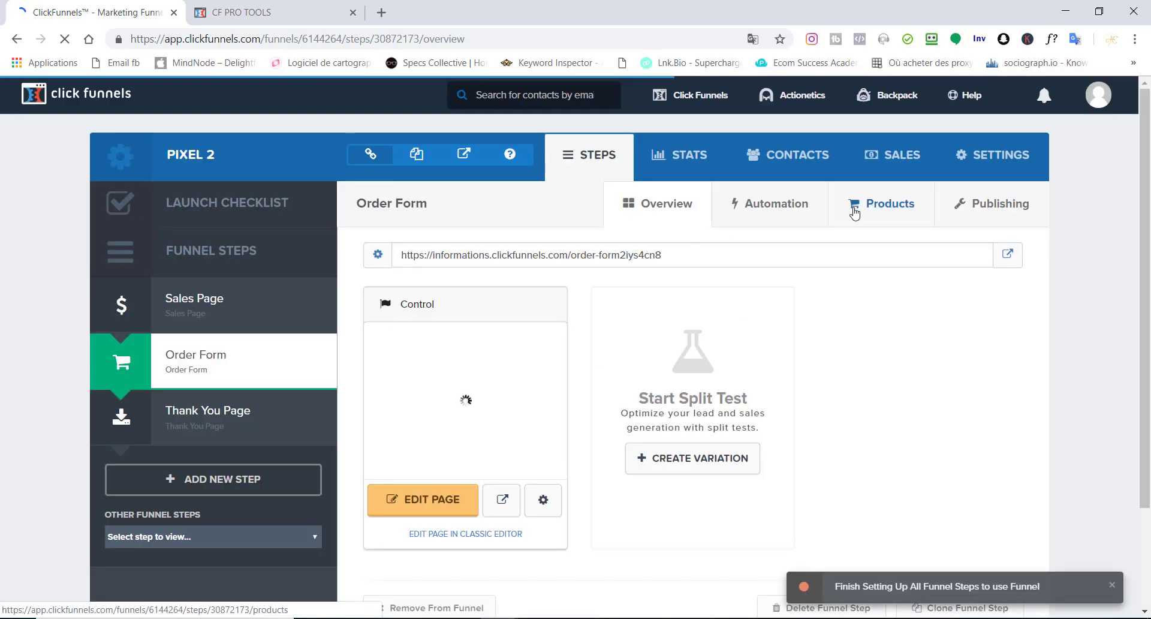
# Open the edit page of the Order Form's Demo 1 product in a new browser tab and switch to it.
pyautogui.click(855, 211)
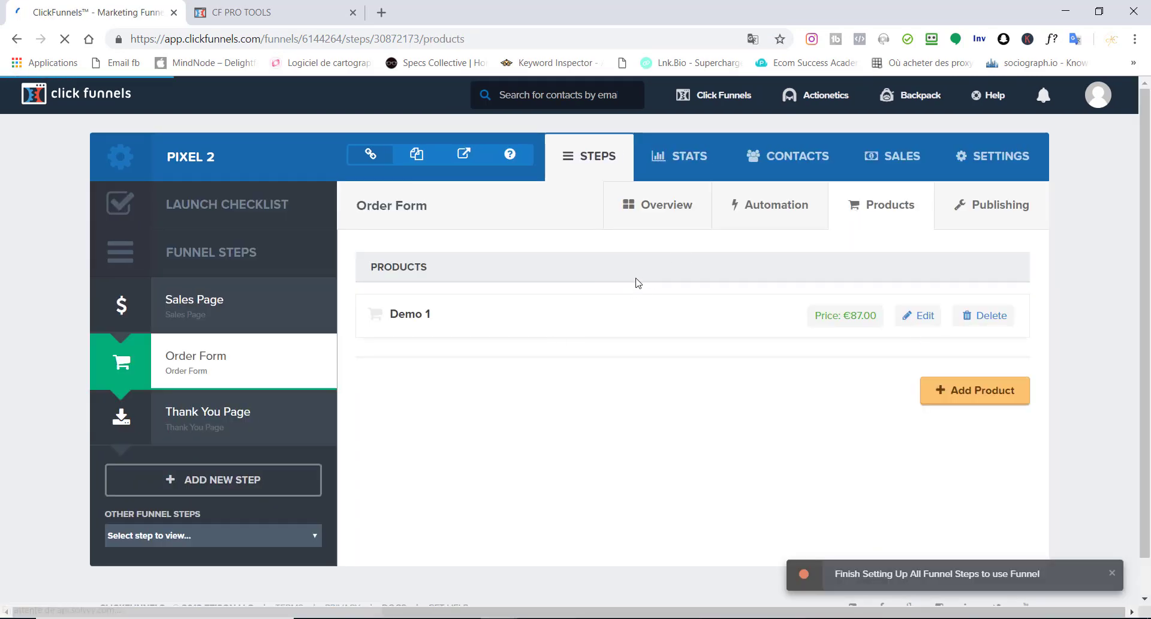
pyautogui.rightClick(919, 324)
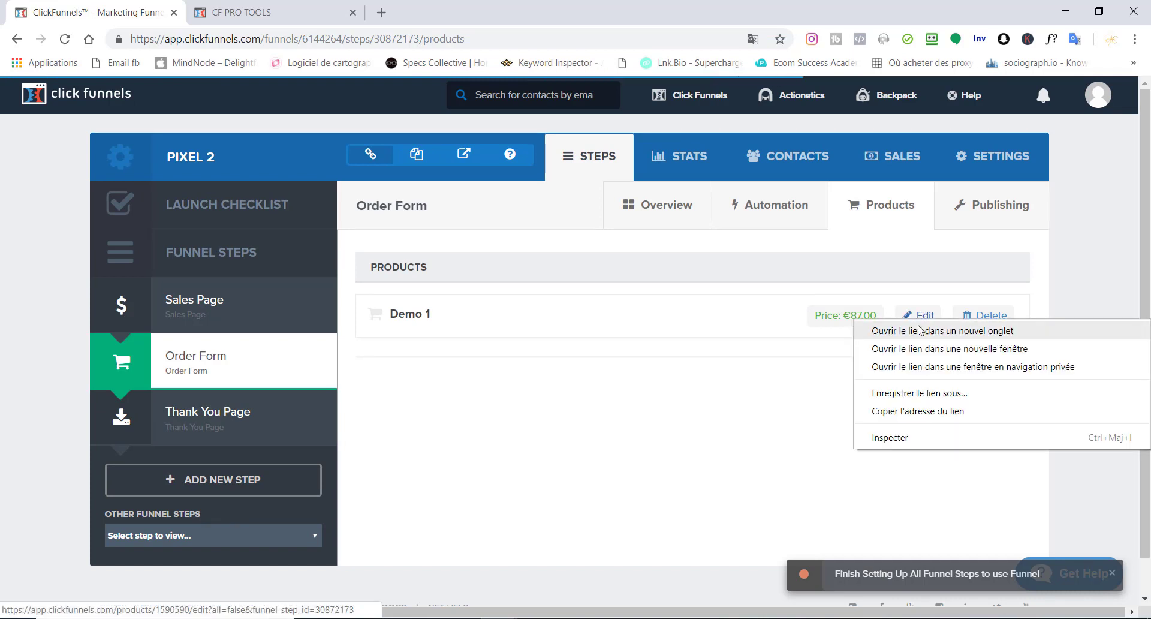
pyautogui.click(922, 330)
pyautogui.click(269, 7)
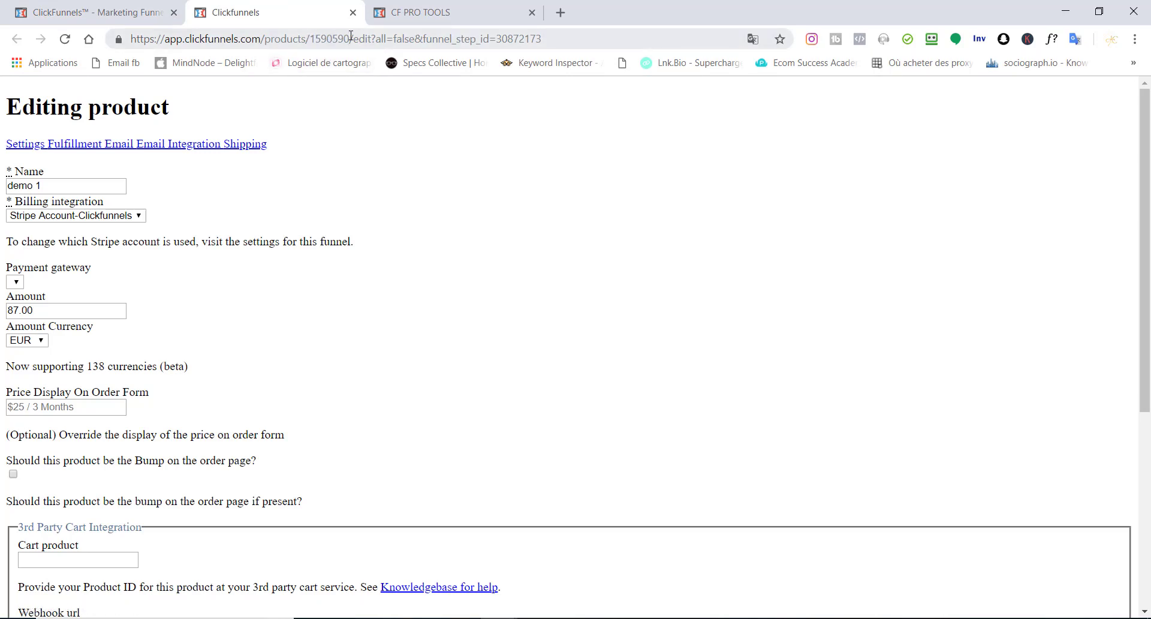
# Copy the Demo 1 product ID from its edit page URL and return to the funnel's browser tab.
pyautogui.moveTo(350, 39); pyautogui.dragTo(315, 39)
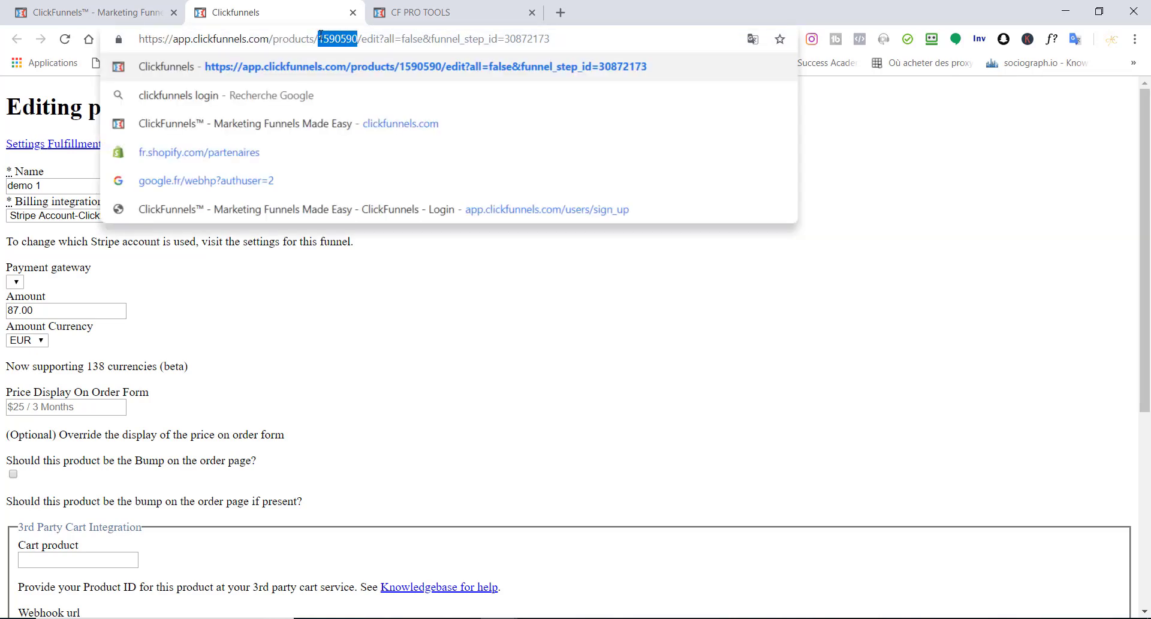
pyautogui.rightClick(320, 36)
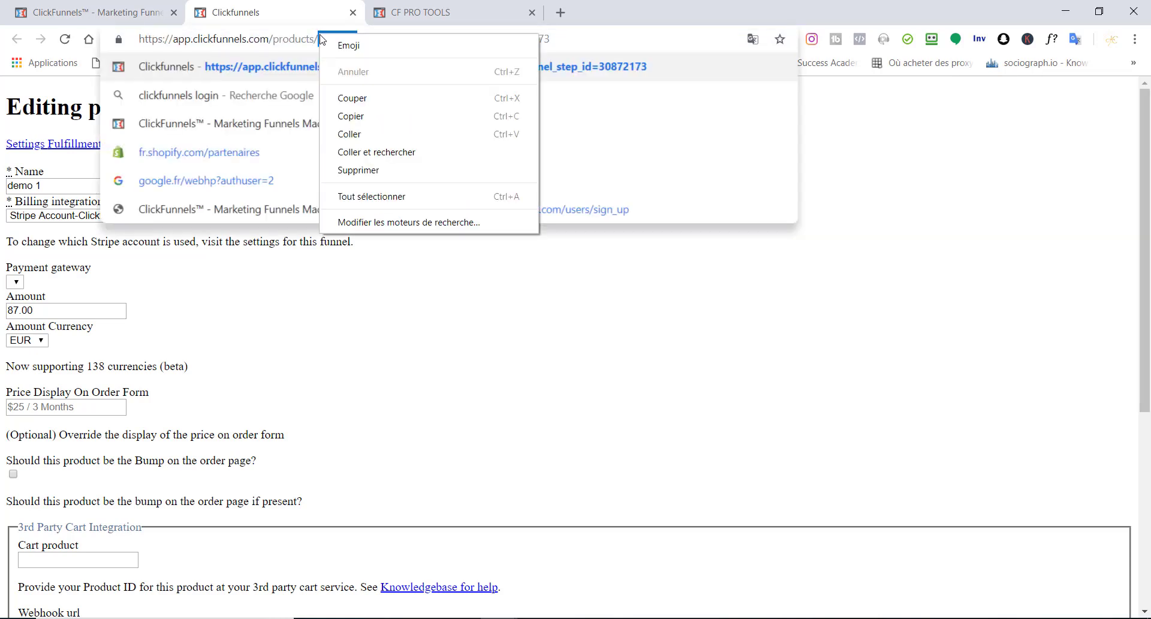
pyautogui.click(357, 116)
pyautogui.click(100, 10)
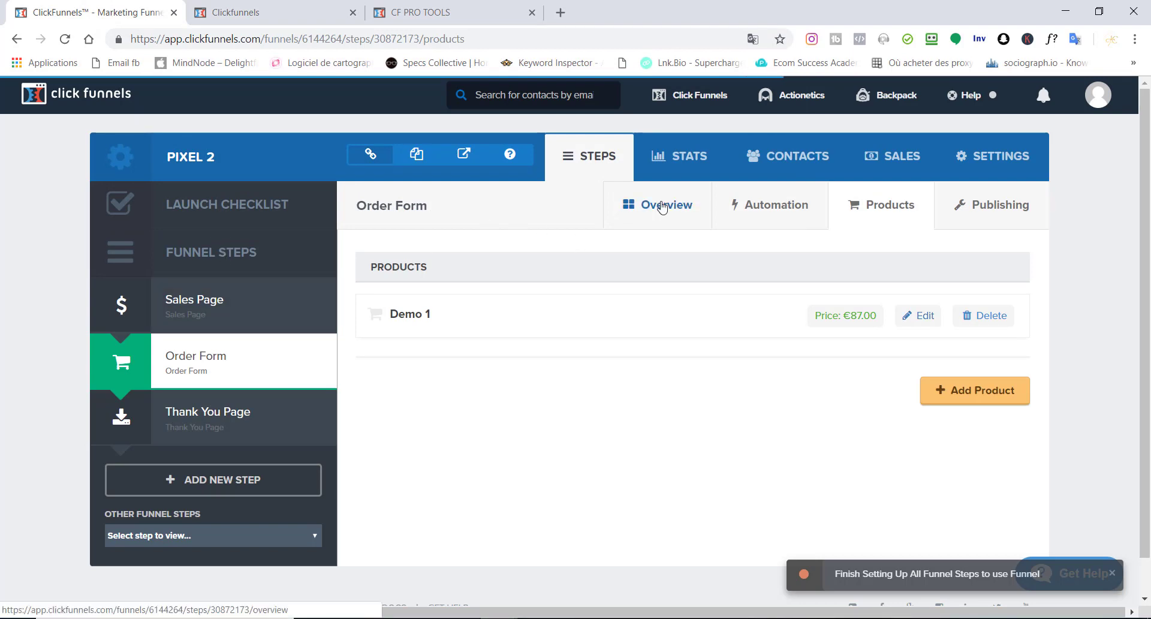
# Open the Order Form's checkout page in the editor and display its footer tracking code.
pyautogui.click(663, 207)
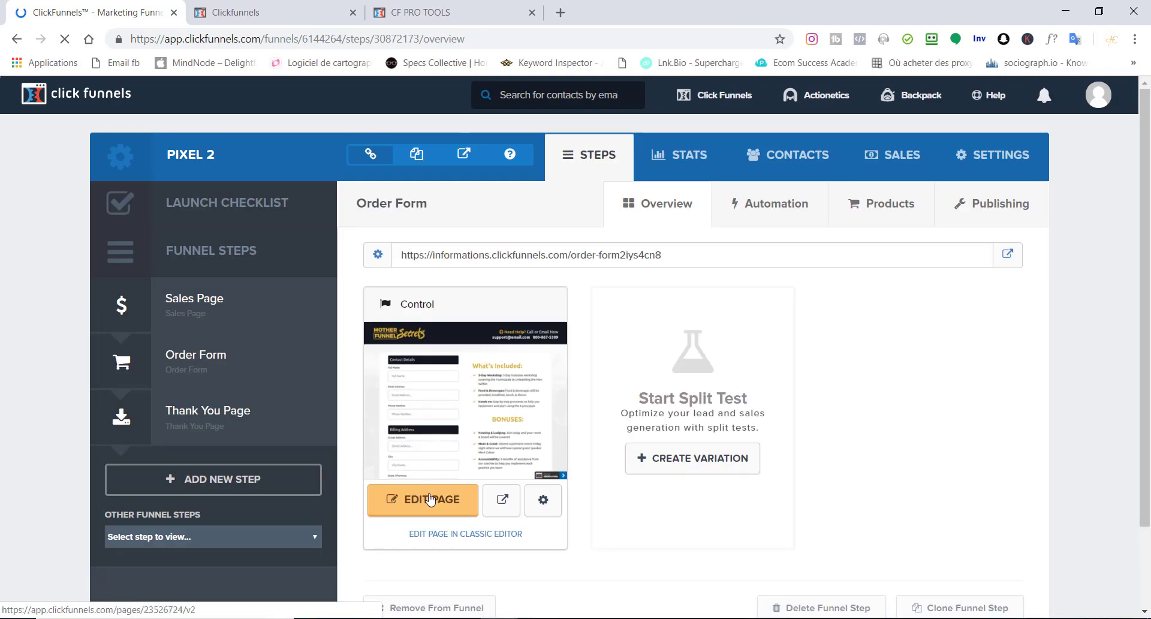
pyautogui.click(430, 501)
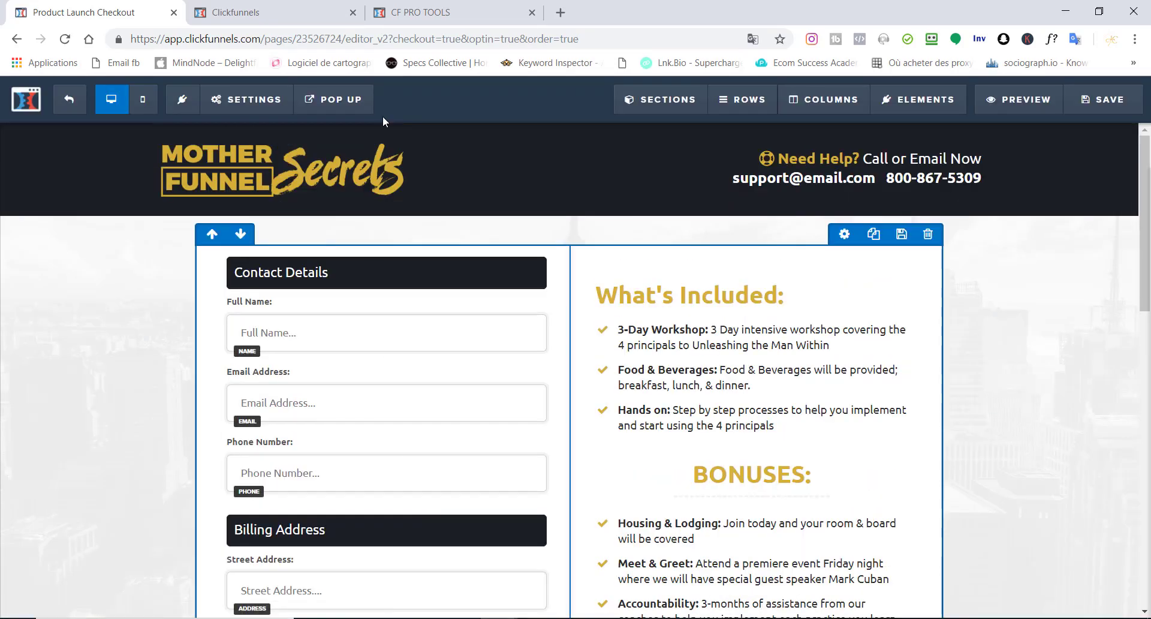
pyautogui.moveTo(241, 107)
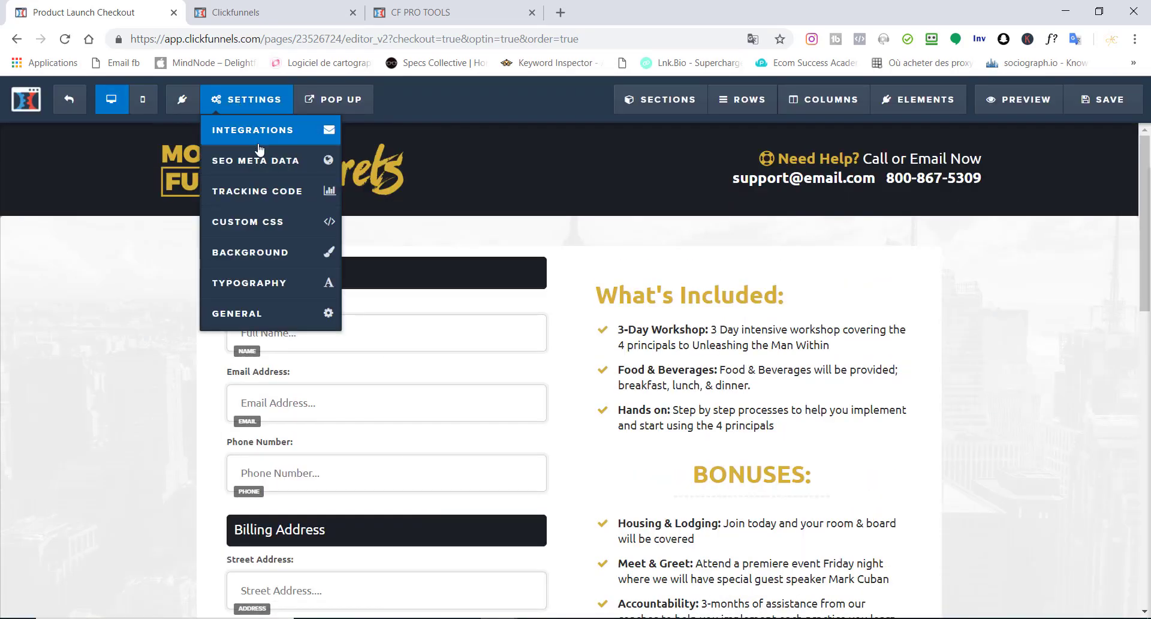
pyautogui.click(265, 192)
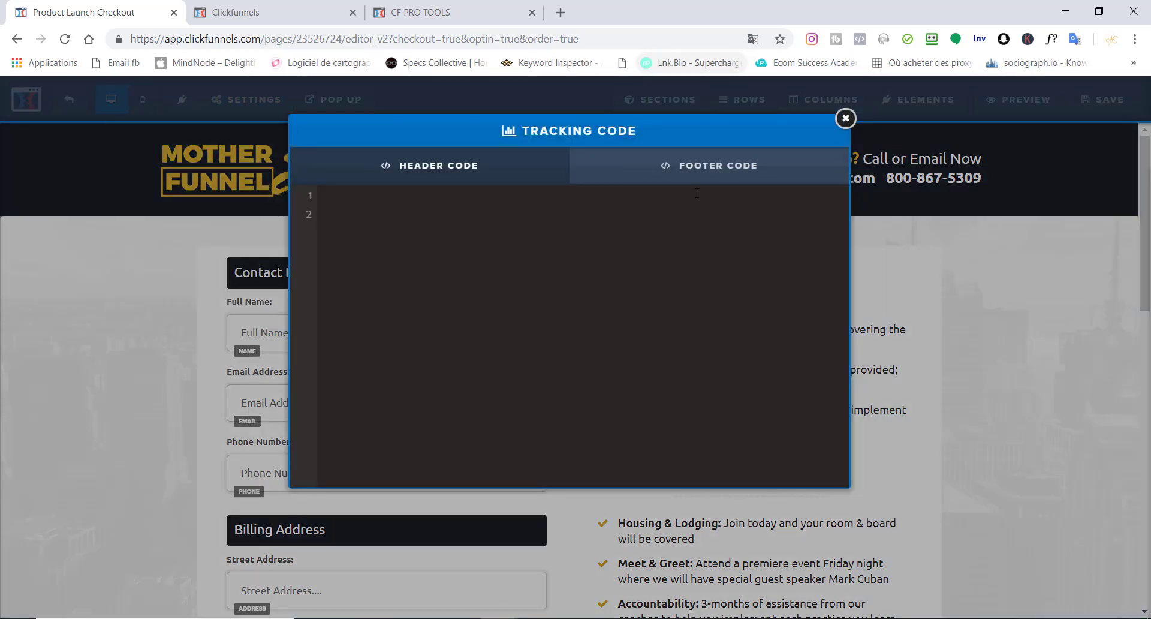
pyautogui.click(717, 174)
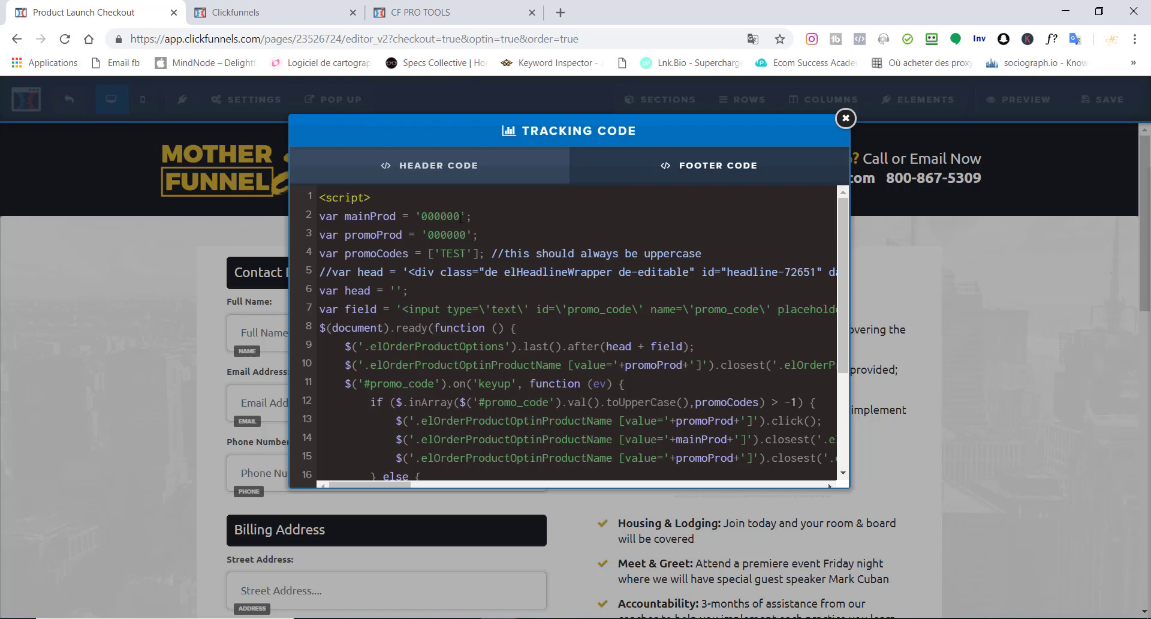
# Replace the mainProd placeholder 000000 in the script with product ID 1590590 and save the checkout page.
pyautogui.moveTo(460, 217); pyautogui.dragTo(421, 217)
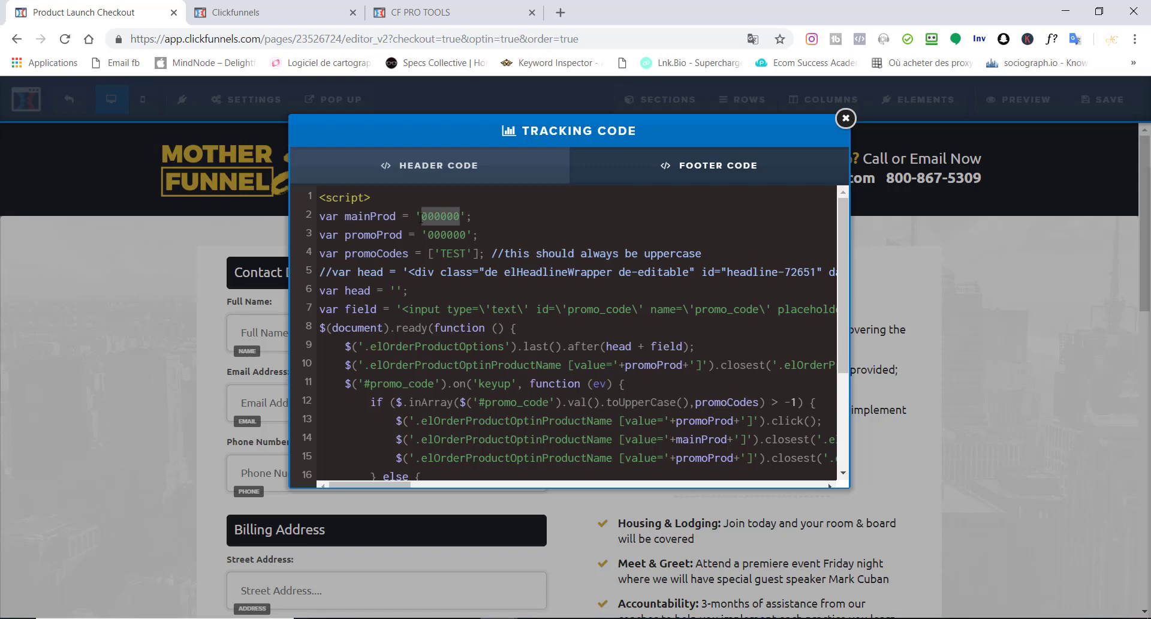
pyautogui.rightClick(422, 217)
pyautogui.click(459, 288)
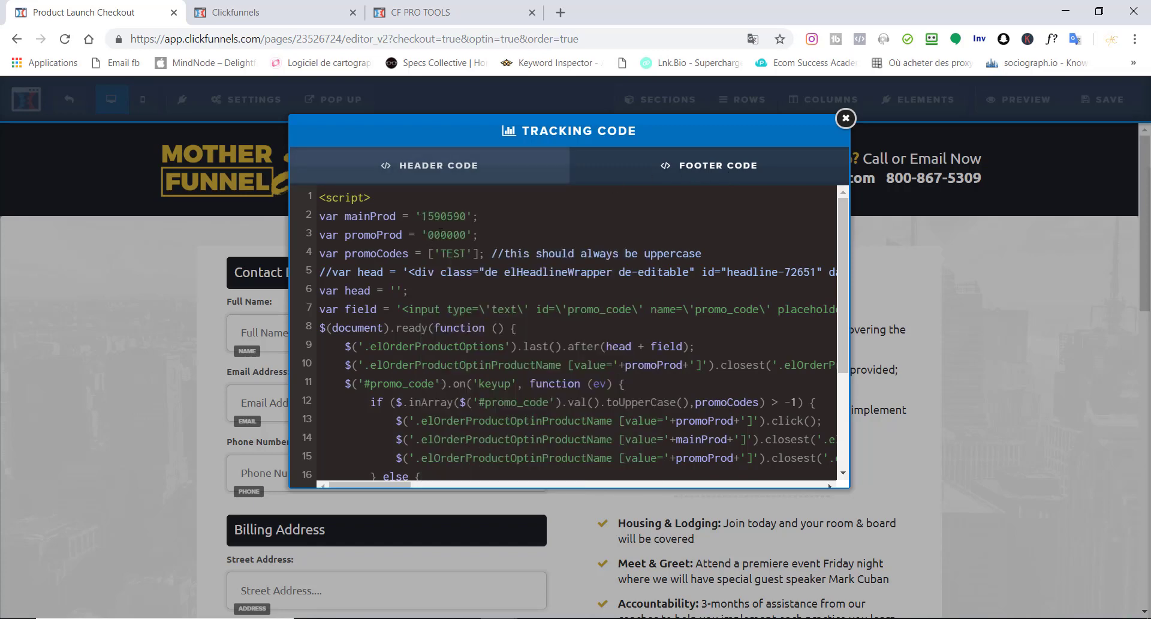
pyautogui.click(845, 119)
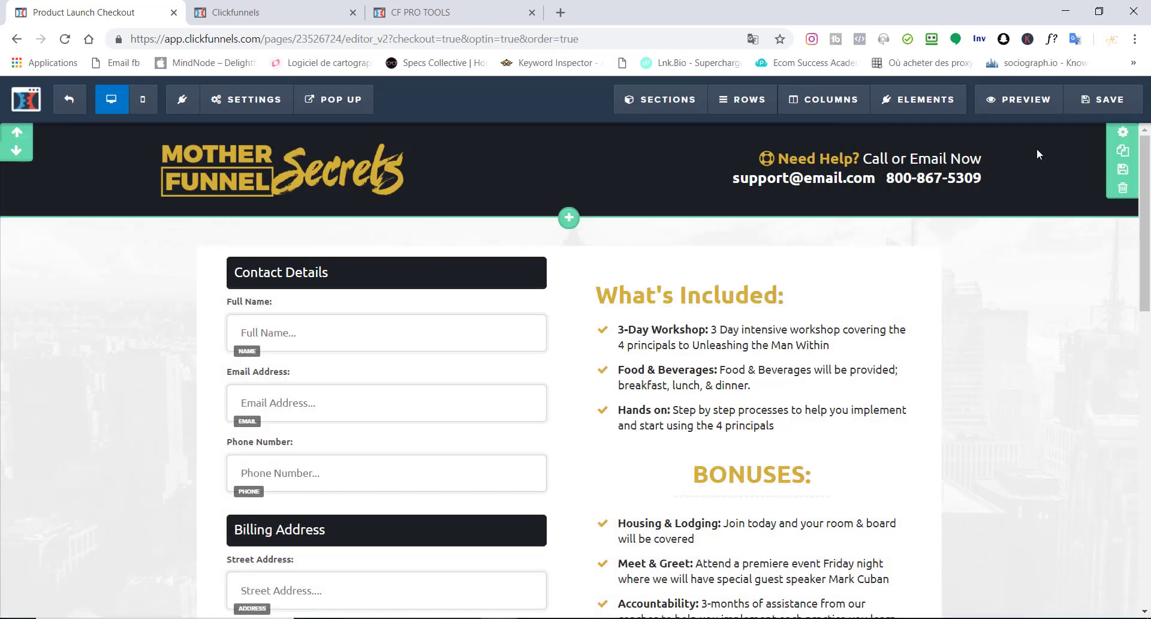
pyautogui.click(1092, 100)
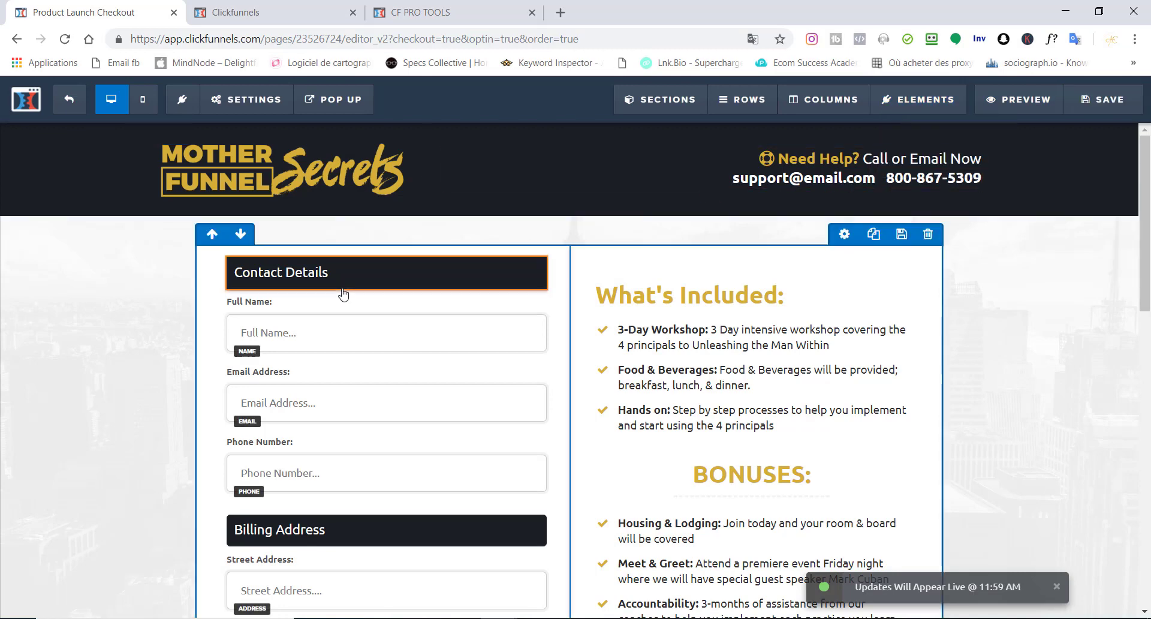
# Start a new product in the Order Form step and name it "produit promotion".
pyautogui.click(66, 110)
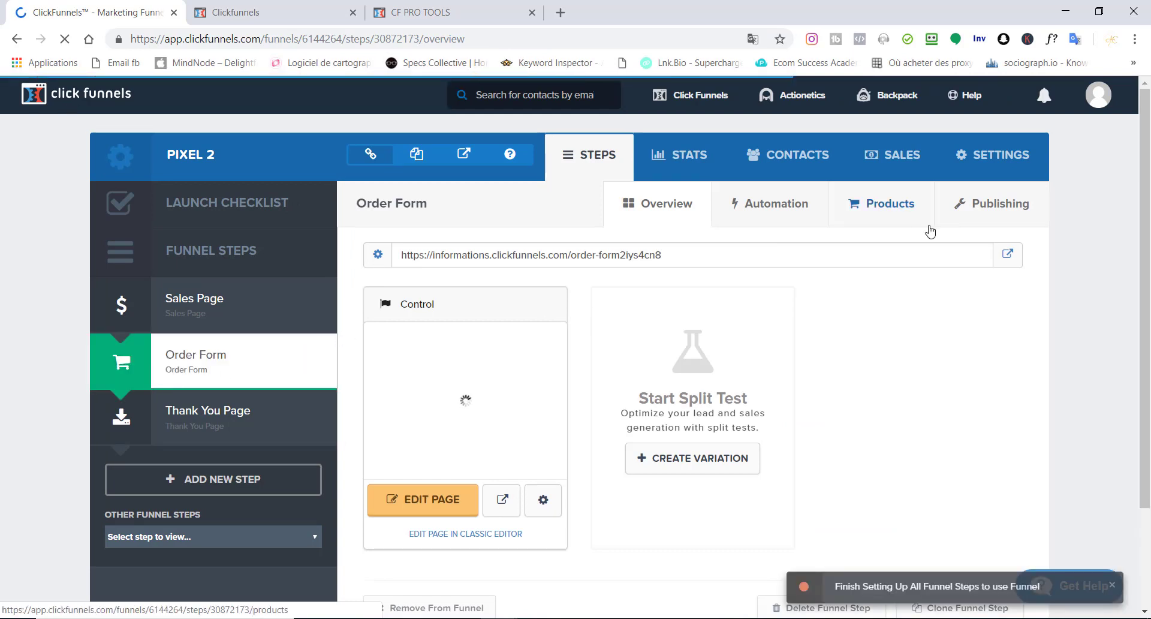
pyautogui.click(930, 231)
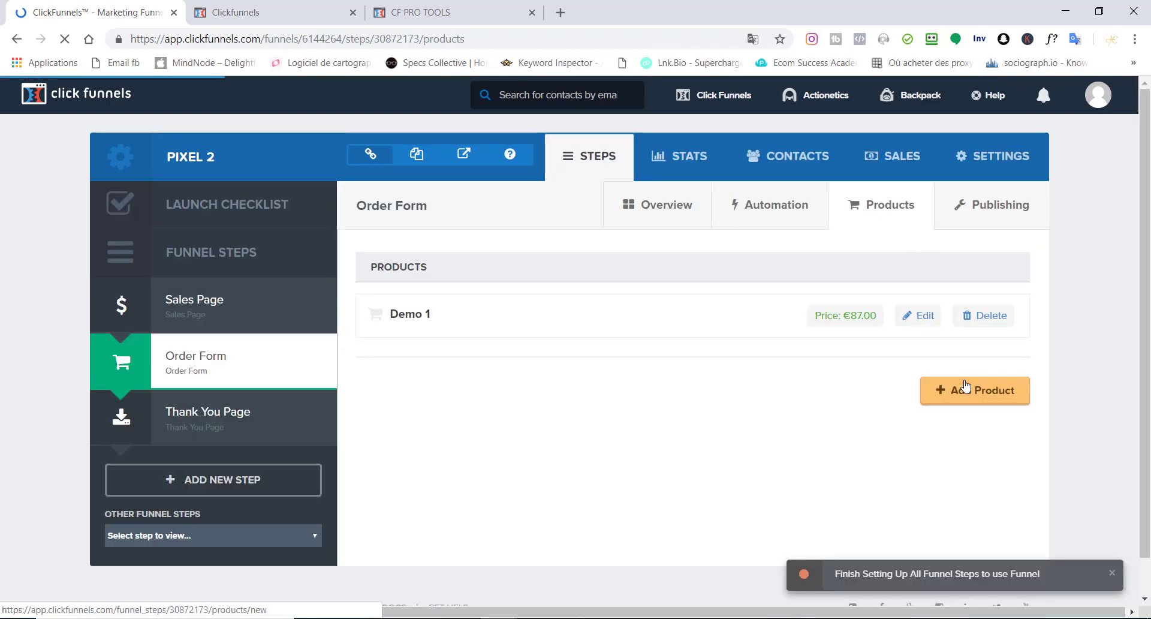
pyautogui.click(966, 387)
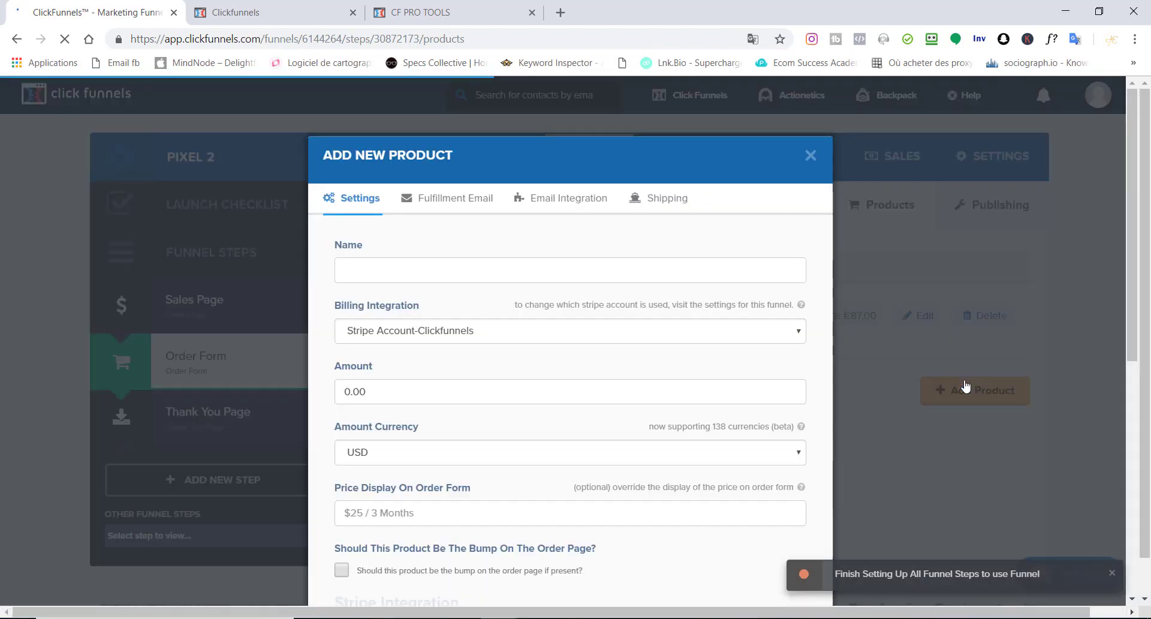
pyautogui.click(431, 280)
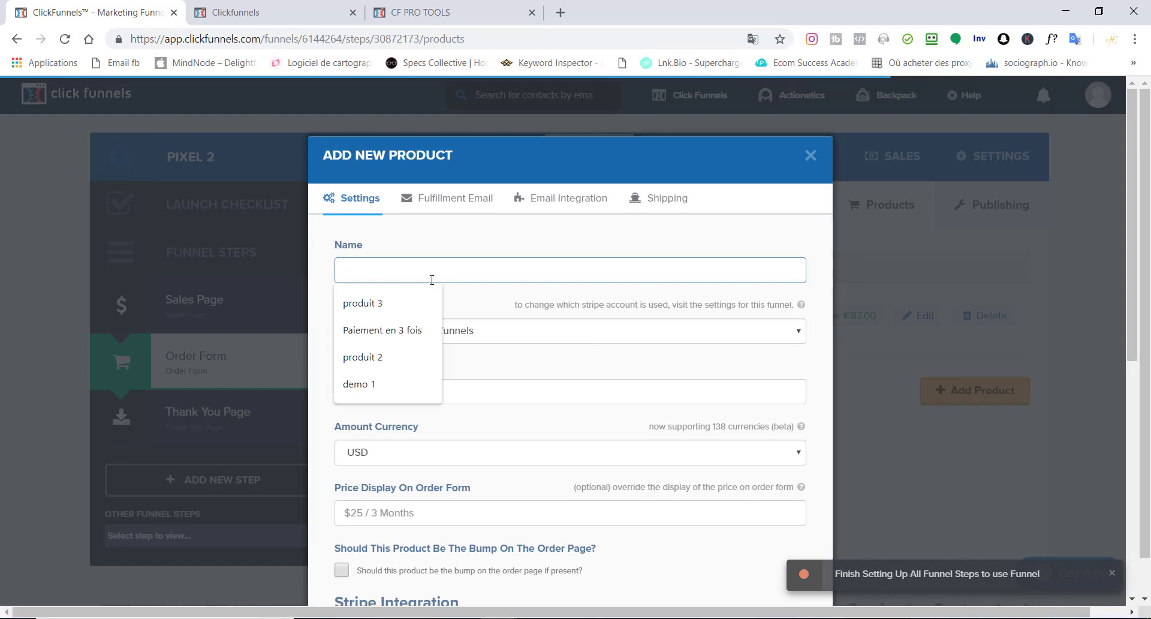
pyautogui.write('pro')
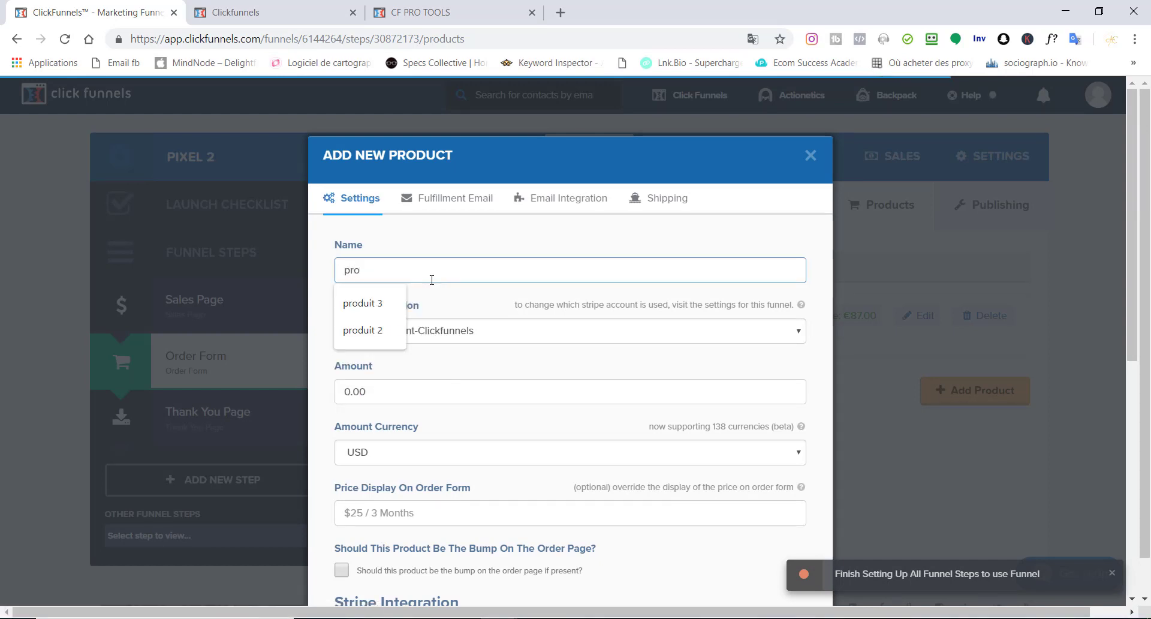
pyautogui.write('uit pomotion')
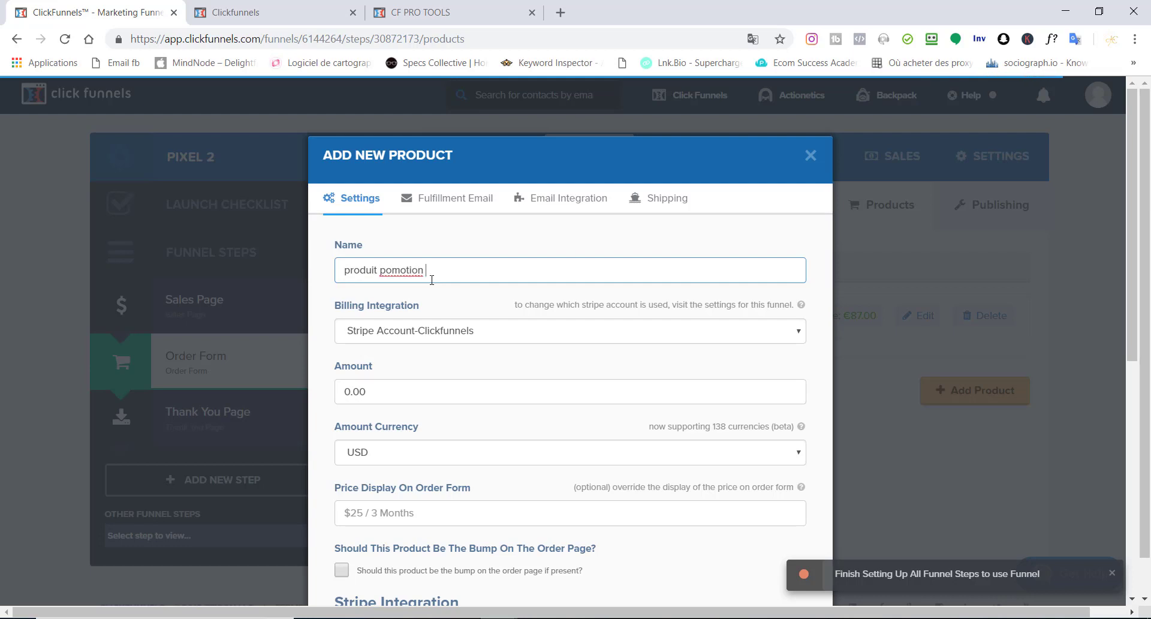
pyautogui.press('BackSpace')
pyautogui.press('BackSpace')
pyautogui.press('BackSpace')
pyautogui.press('BackSpace')
pyautogui.press('BackSpace')
pyautogui.write('romtio')
pyautogui.write('otion')
# Set the new product's amount to 57.00 and its currency to EUR.
pyautogui.click(400, 401)
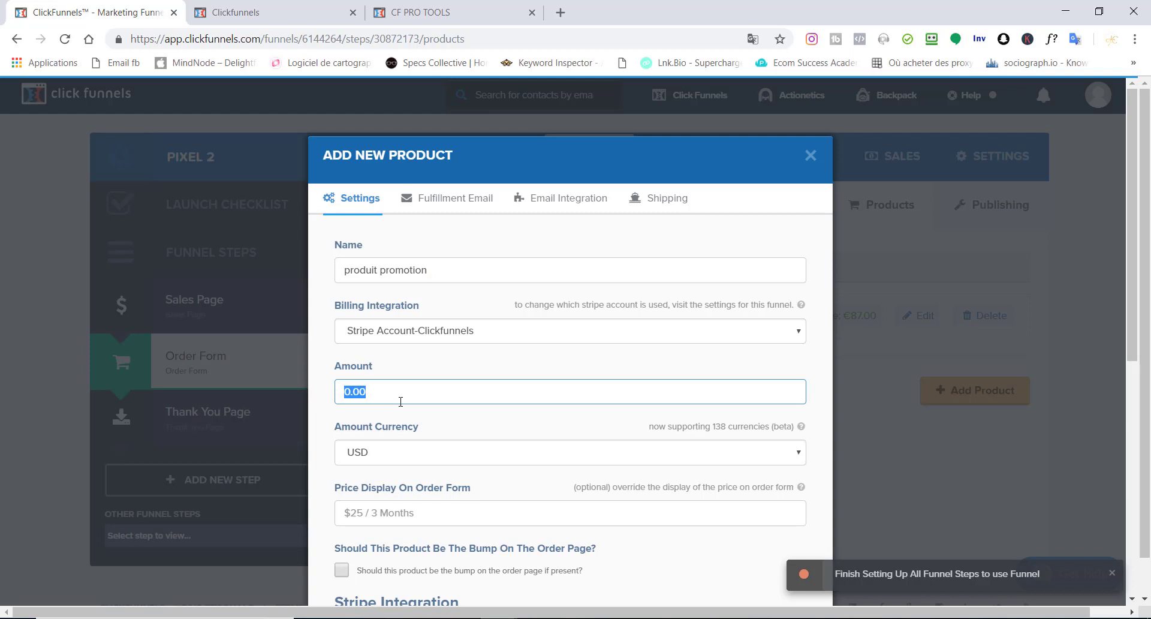
pyautogui.press('BackSpace')
pyautogui.write('57')
pyautogui.press('BackSpace')
pyautogui.click(442, 451)
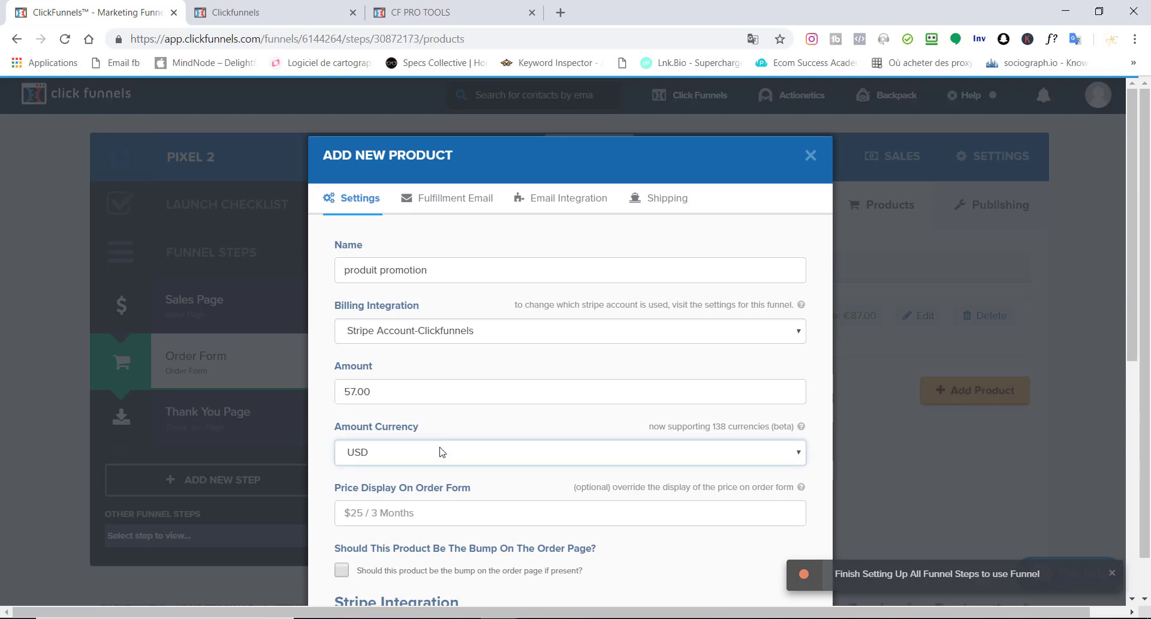
pyautogui.click(442, 452)
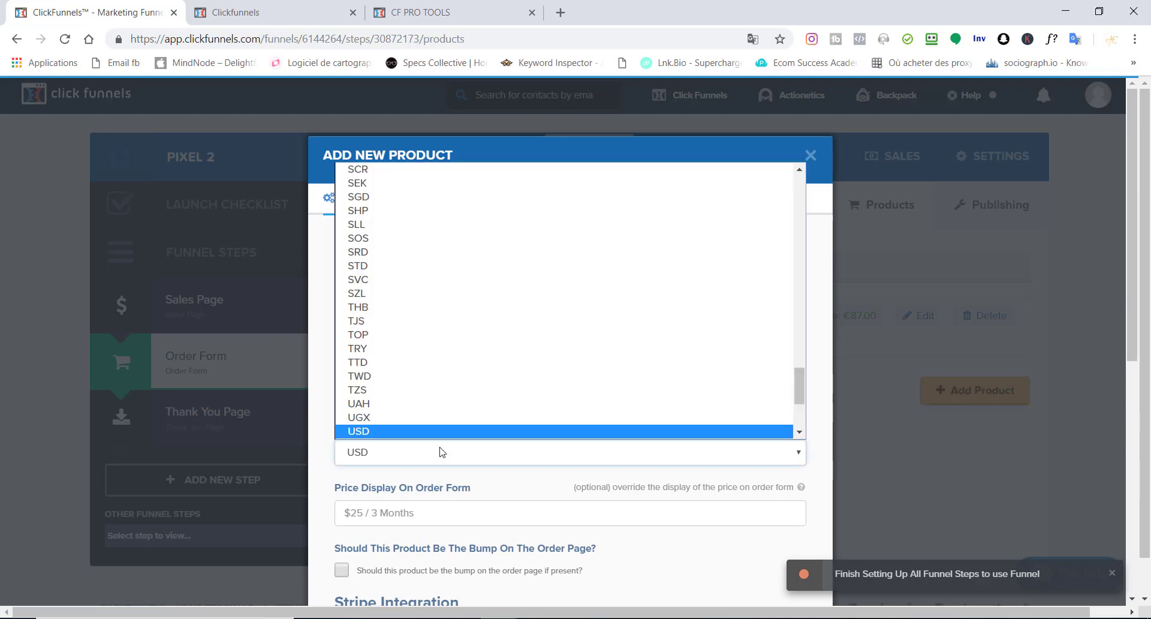
pyautogui.press('e')
pyautogui.click(398, 206)
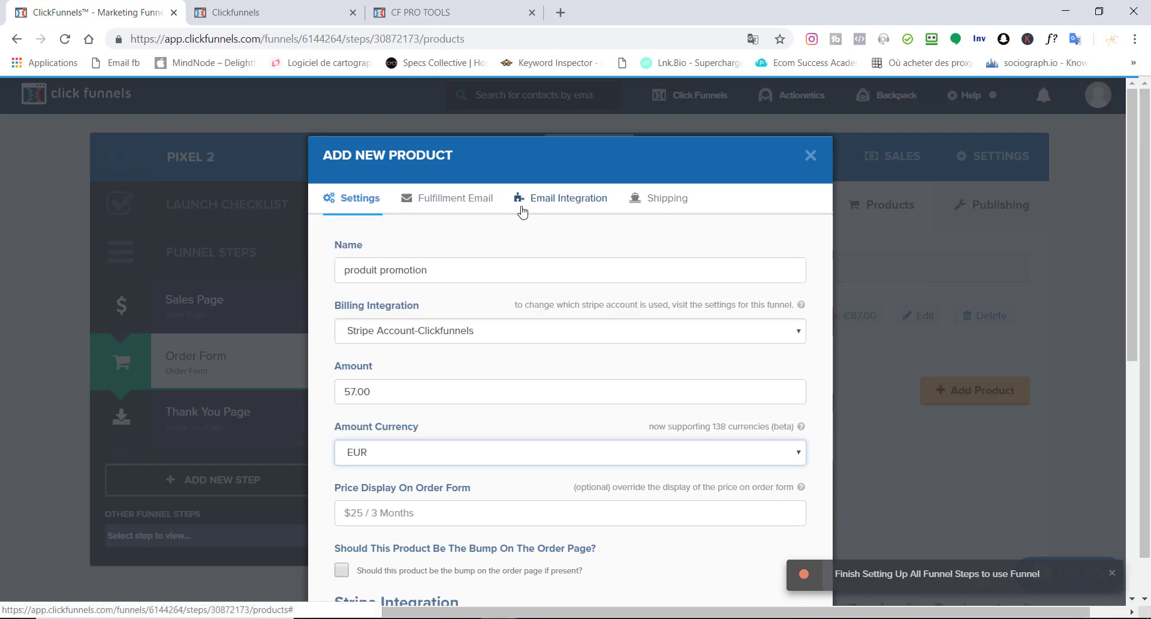
# Choose Mailchimp as the new product's email integration and create the product.
pyautogui.click(480, 204)
pyautogui.click(569, 207)
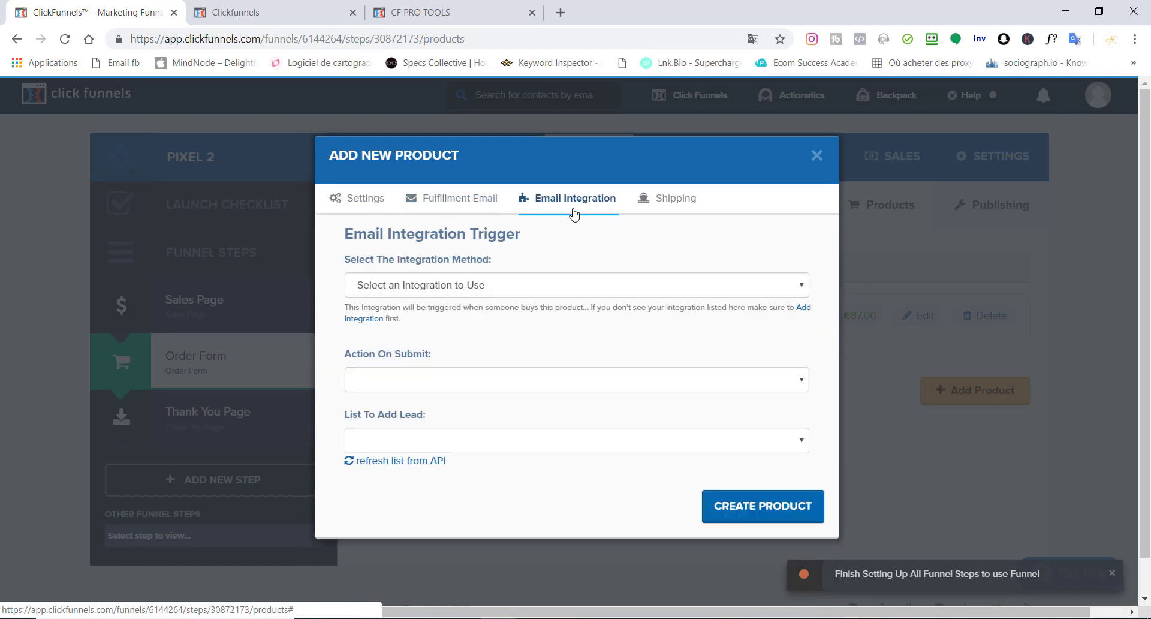
pyautogui.click(490, 284)
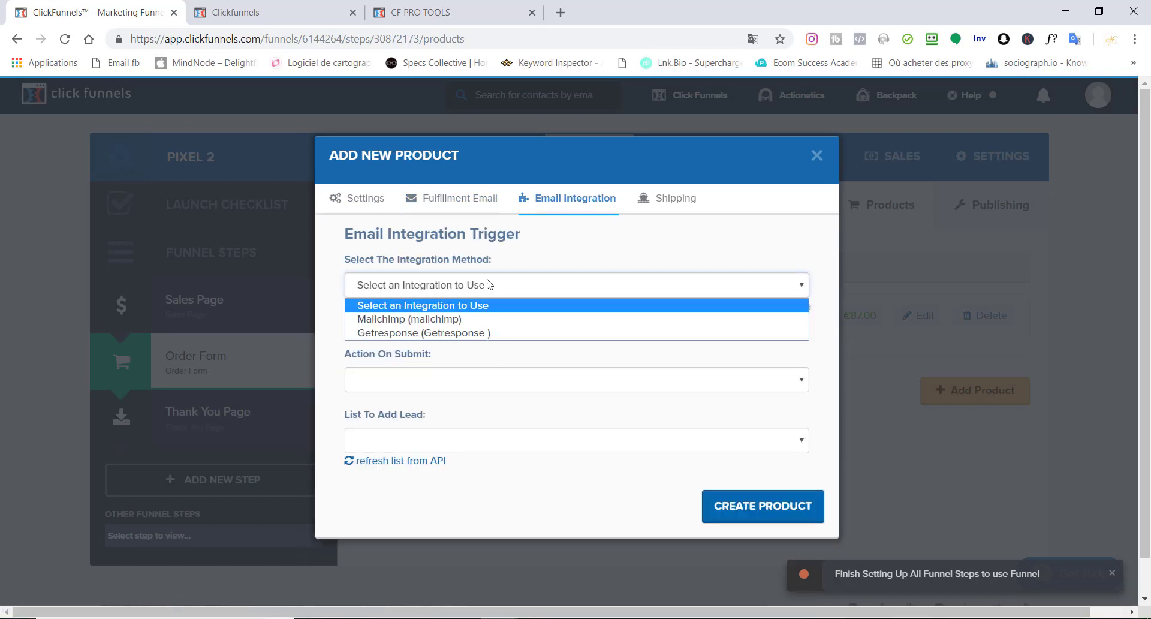
pyautogui.click(437, 319)
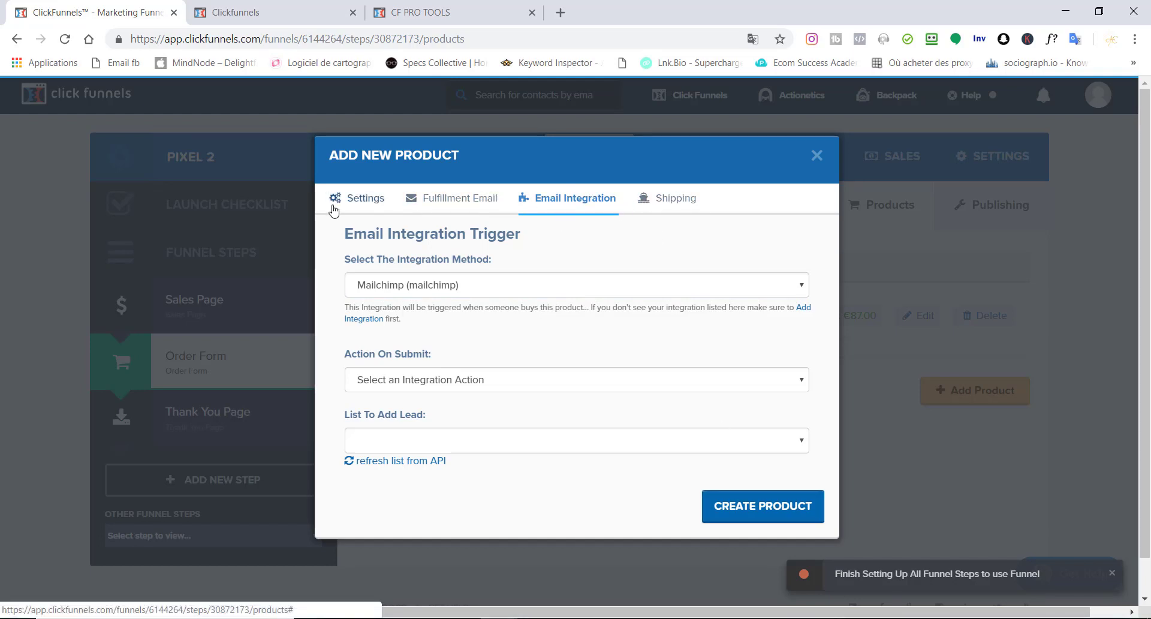
pyautogui.click(798, 524)
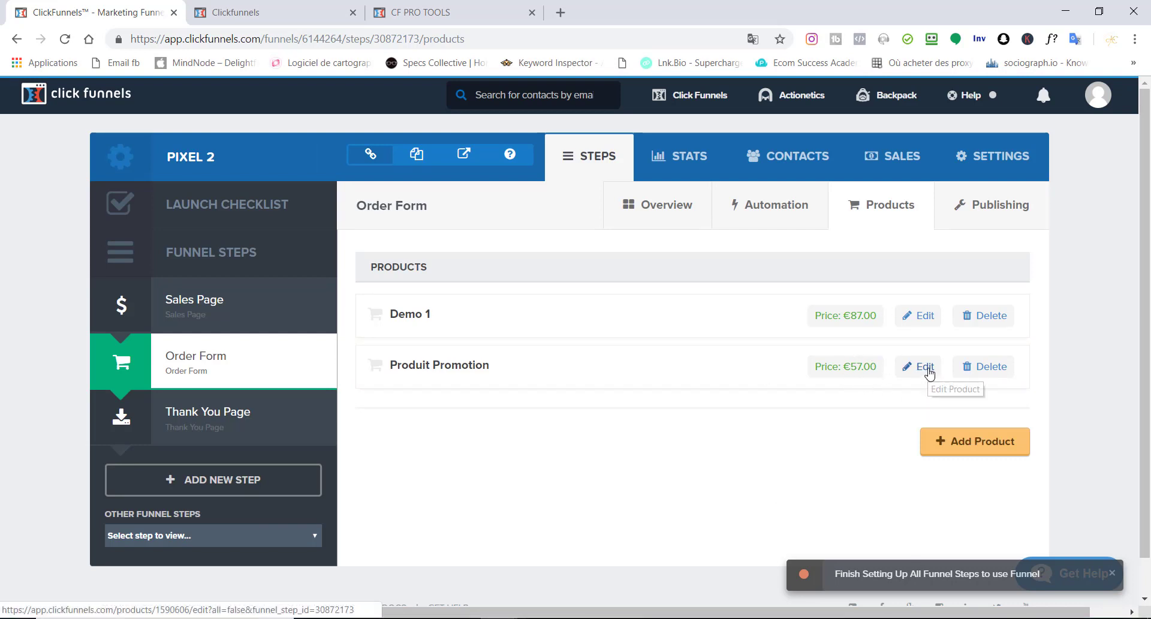
# Open the edit page of the Produit Promotion product in a new browser tab and switch to it.
pyautogui.rightClick(929, 371)
pyautogui.click(930, 377)
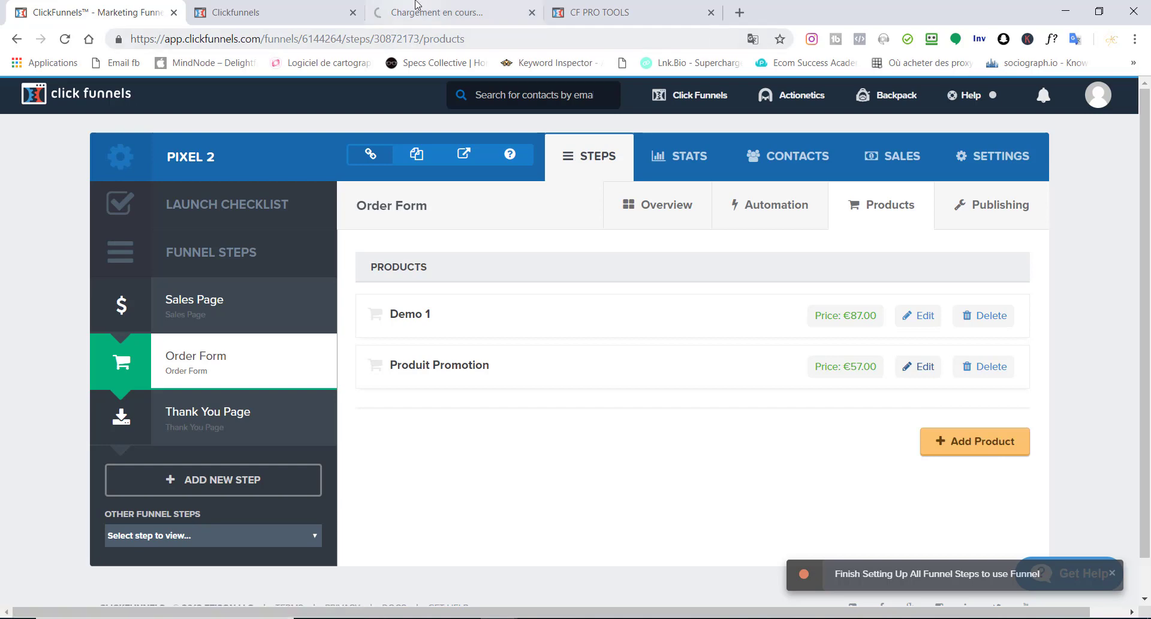
pyautogui.click(418, 5)
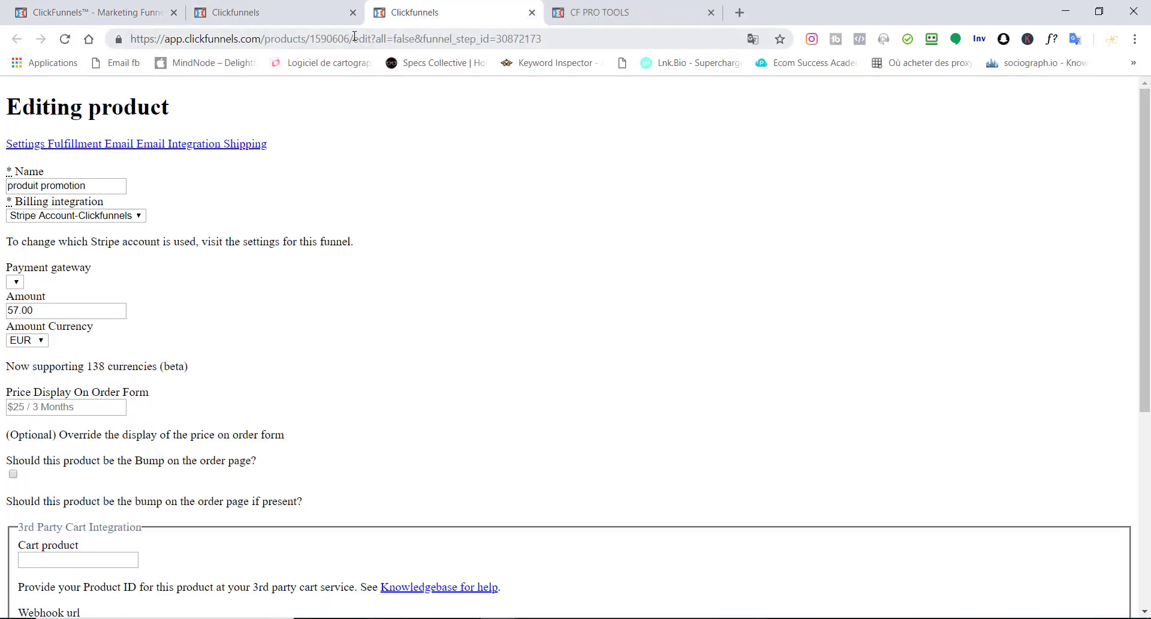
# Cut the Produit Promotion product ID from its edit page URL and return to the funnel's browser tab.
pyautogui.moveTo(349, 38); pyautogui.dragTo(318, 39)
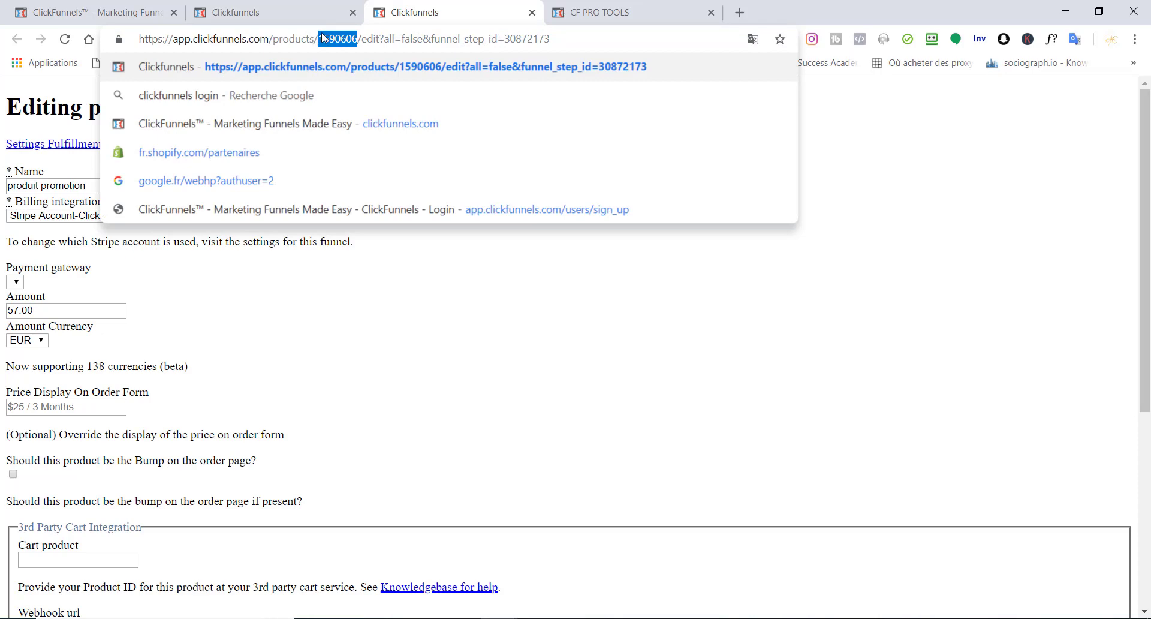
pyautogui.rightClick(322, 36)
pyautogui.click(348, 101)
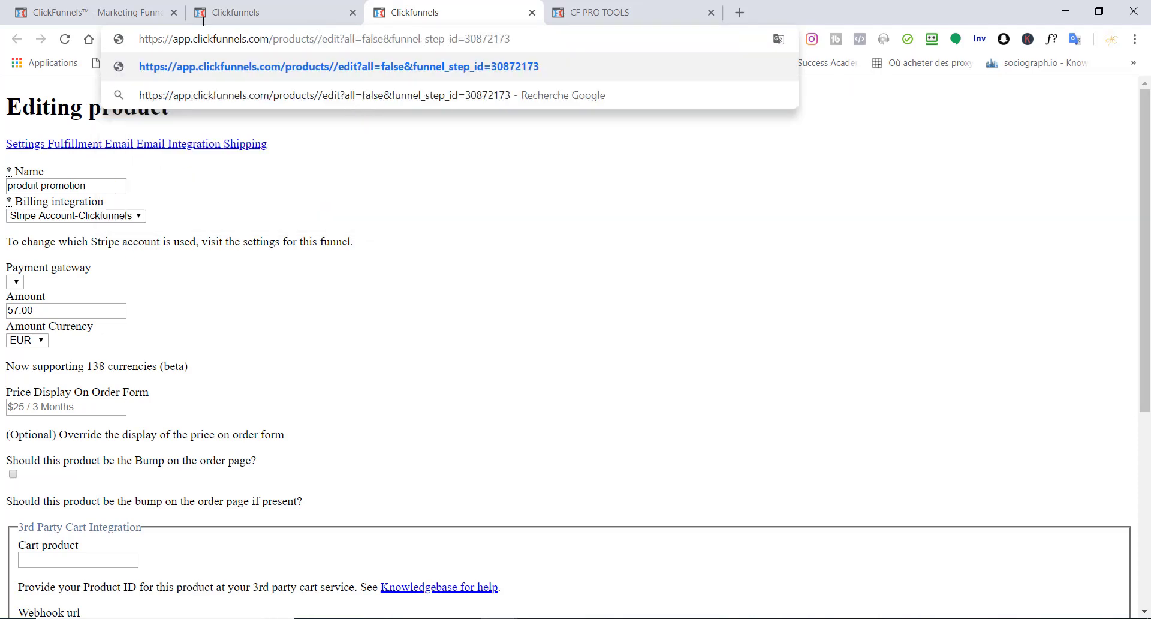
pyautogui.press('Return')
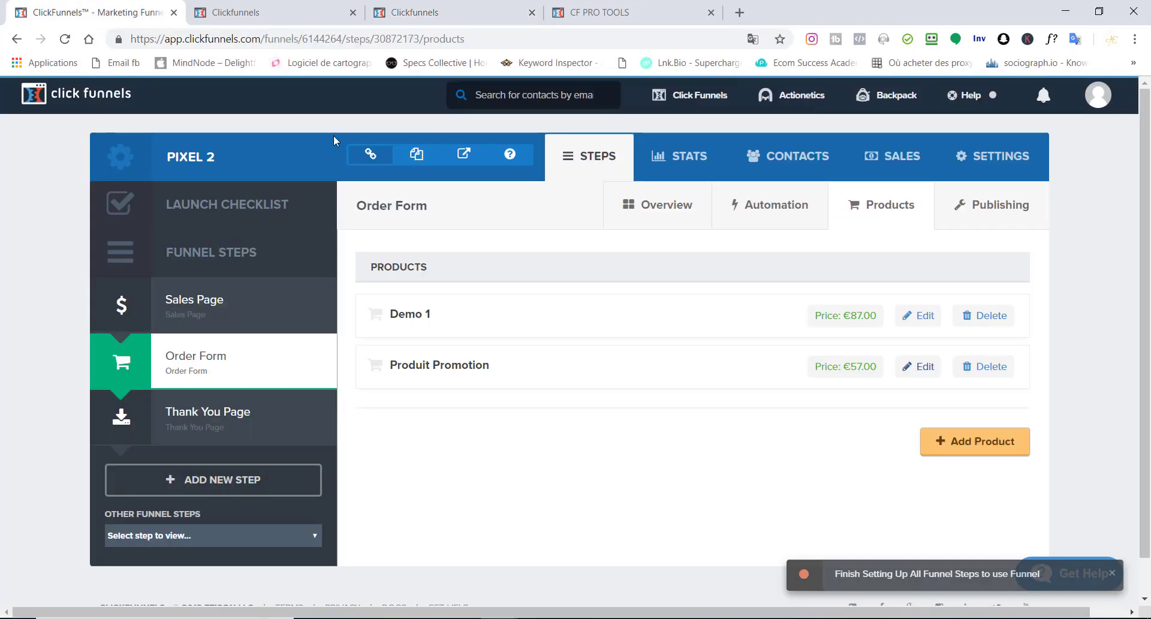
# Open the Order Form page in the page editor and bring up its tracking code settings.
pyautogui.click(665, 218)
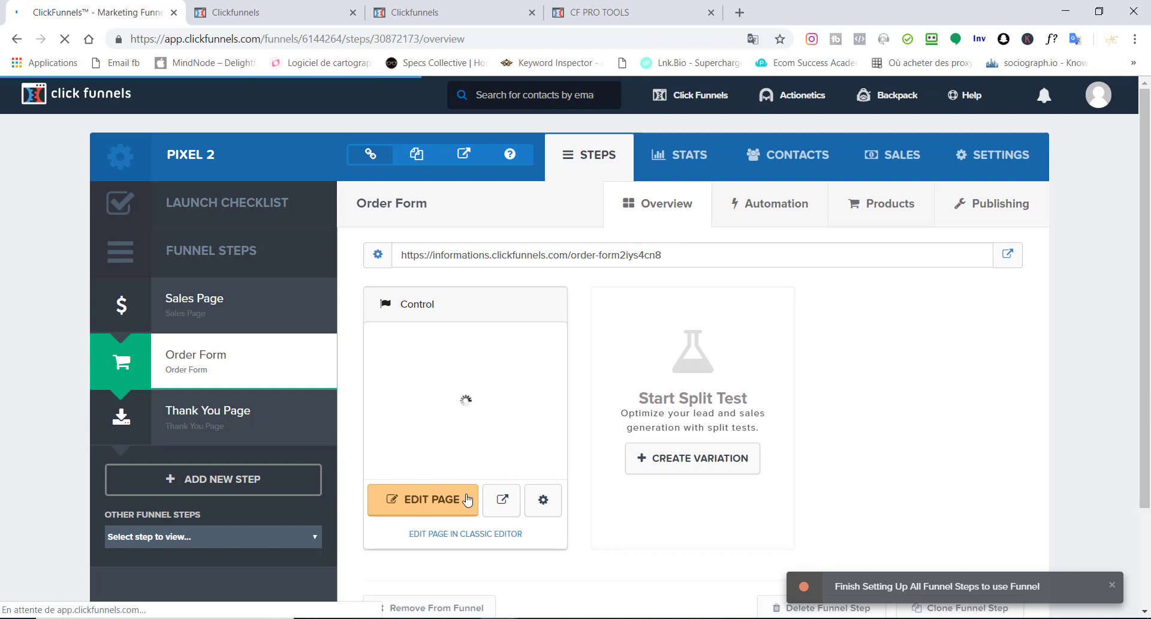
pyautogui.click(468, 499)
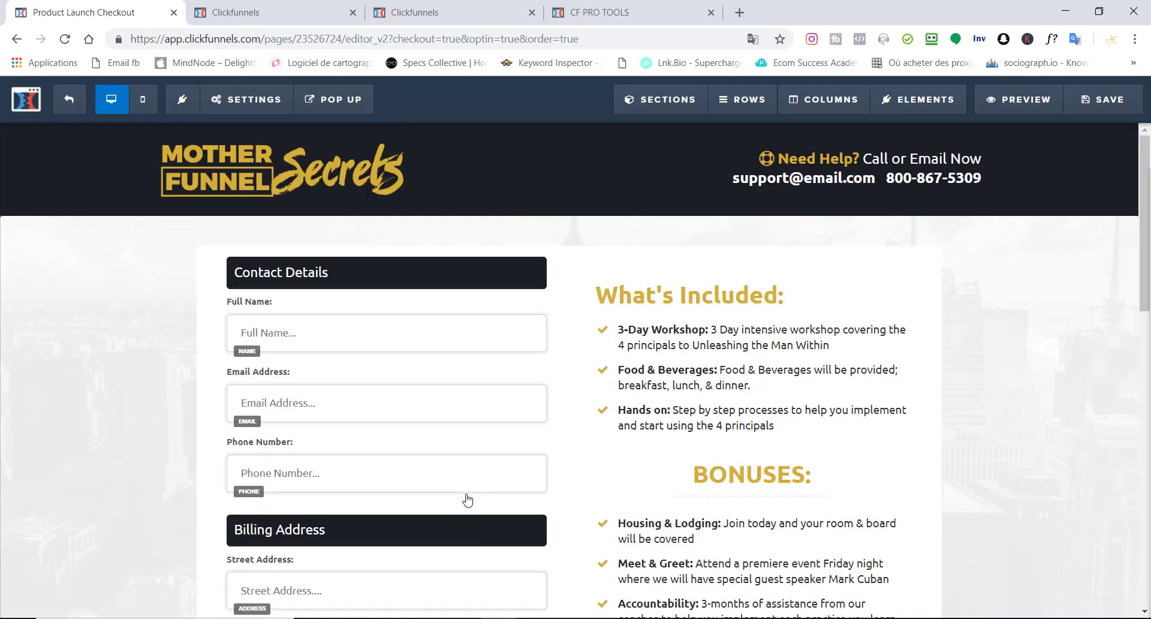
pyautogui.click(273, 104)
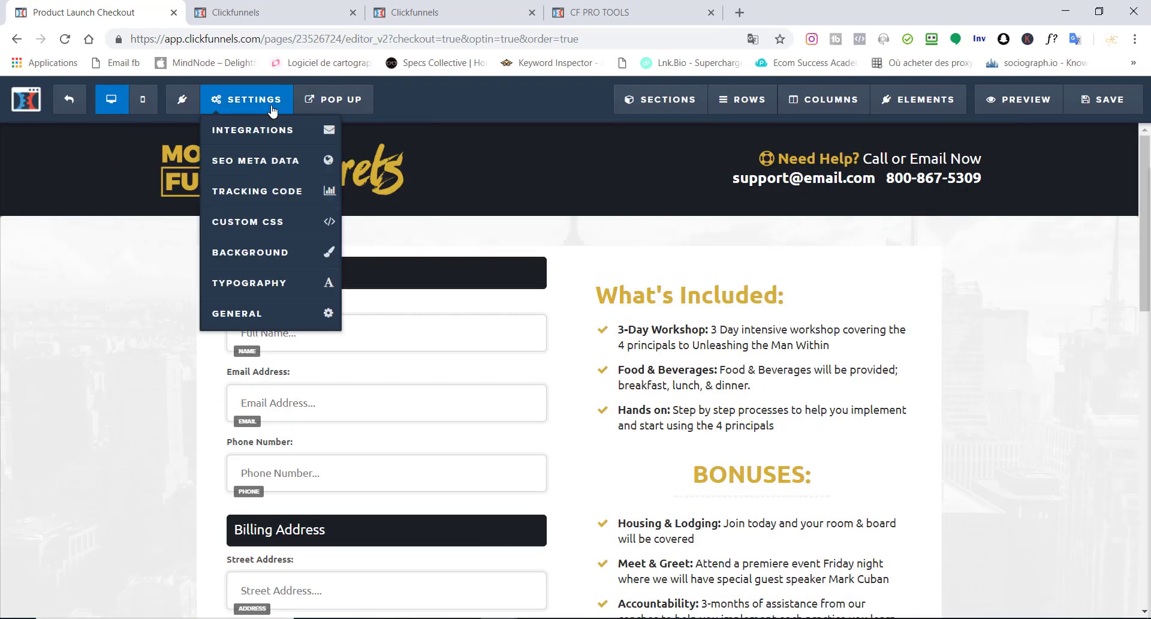
pyautogui.click(304, 209)
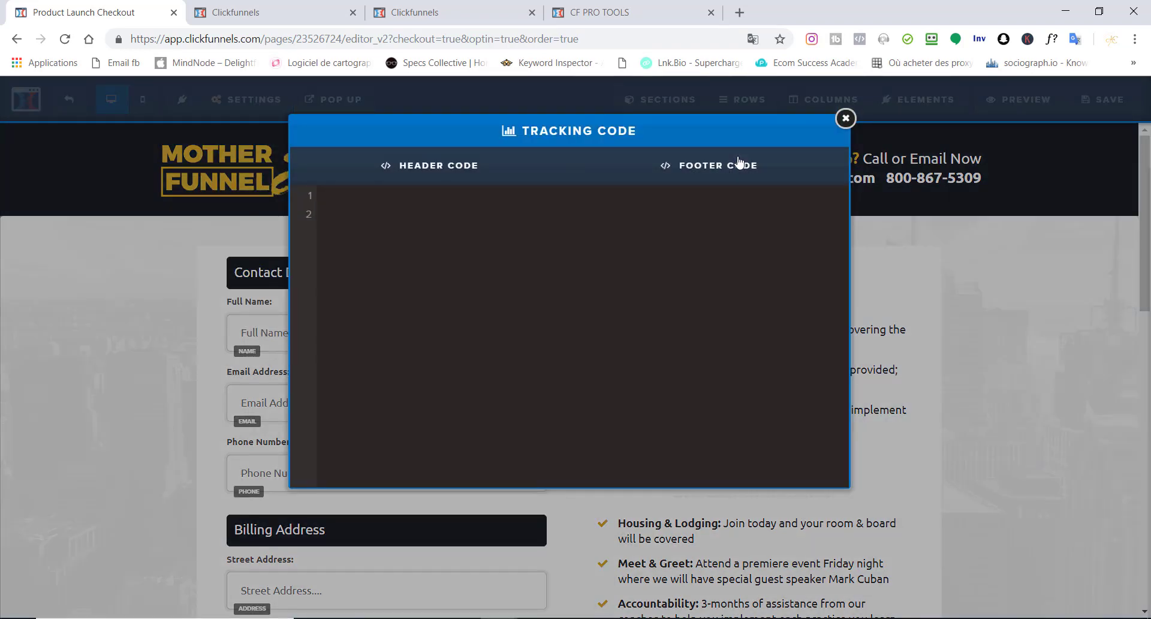
# Replace the 000000 placeholder of promoProd in the footer tracking code with the copied product ID 1590606 and save the page.
pyautogui.moveTo(467, 235); pyautogui.dragTo(428, 236)
pyautogui.rightClick(430, 237)
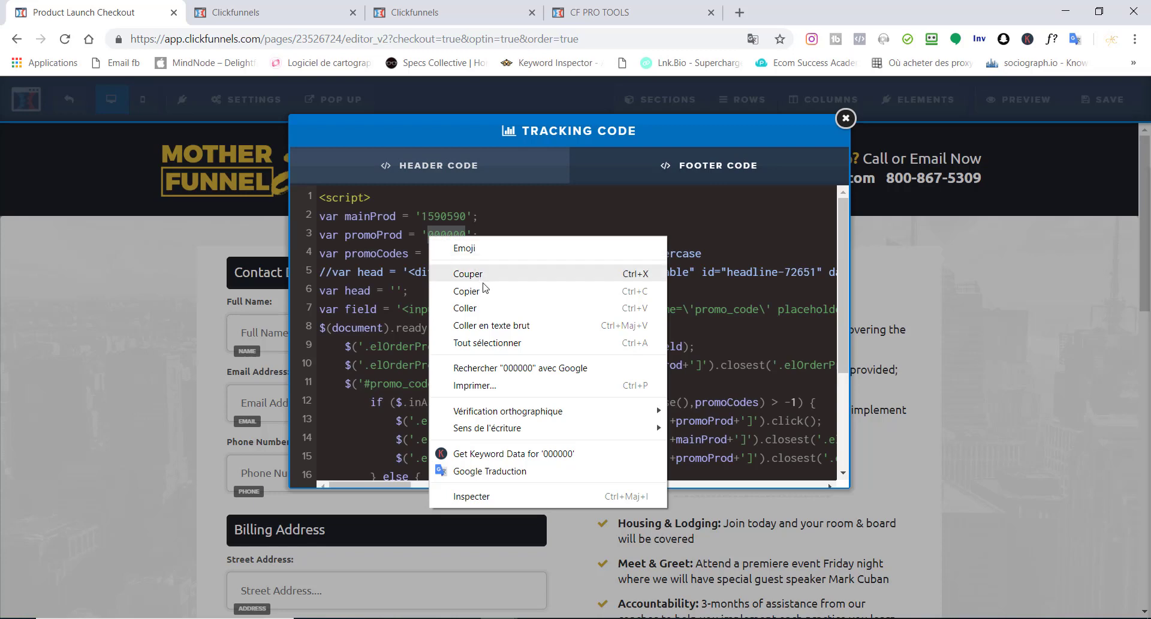
pyautogui.click(471, 308)
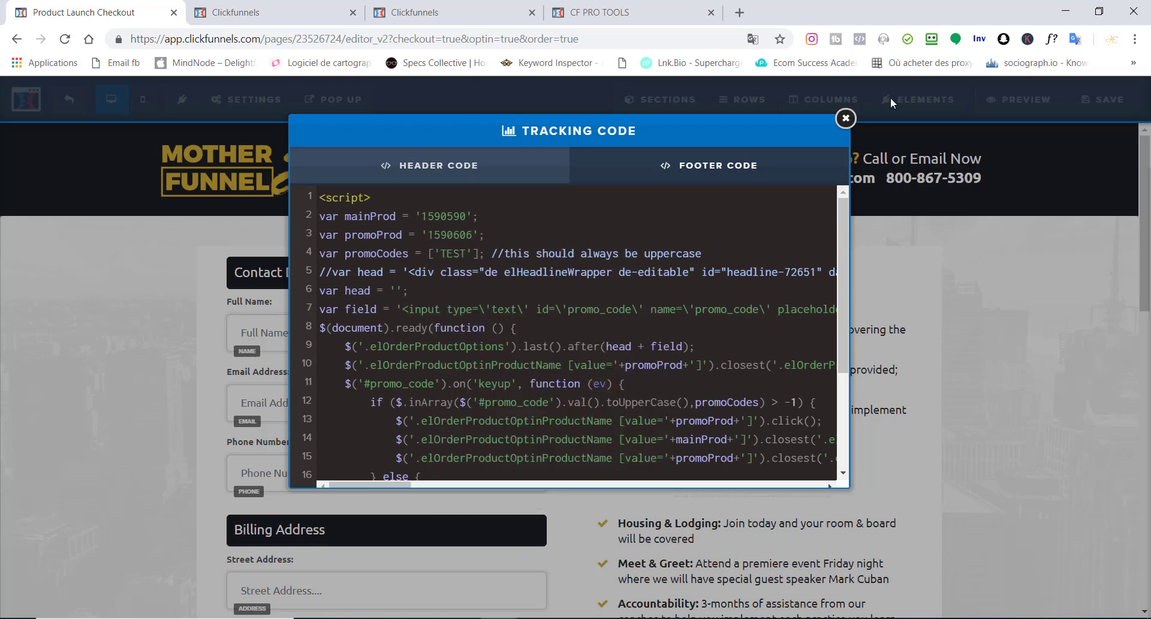
pyautogui.click(846, 119)
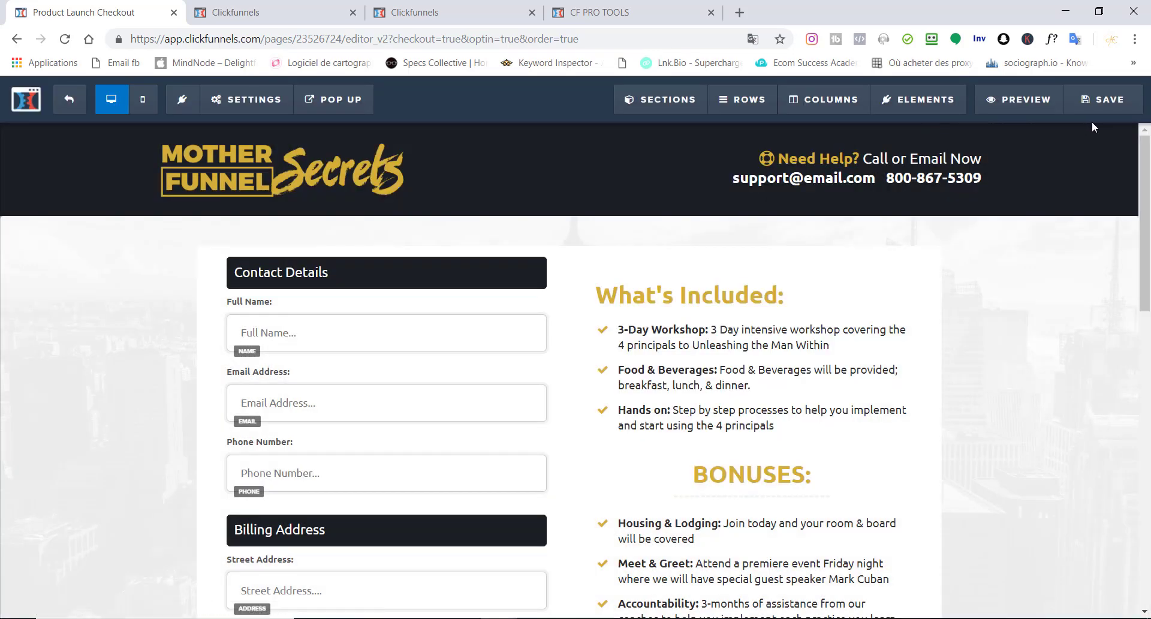
pyautogui.click(1108, 115)
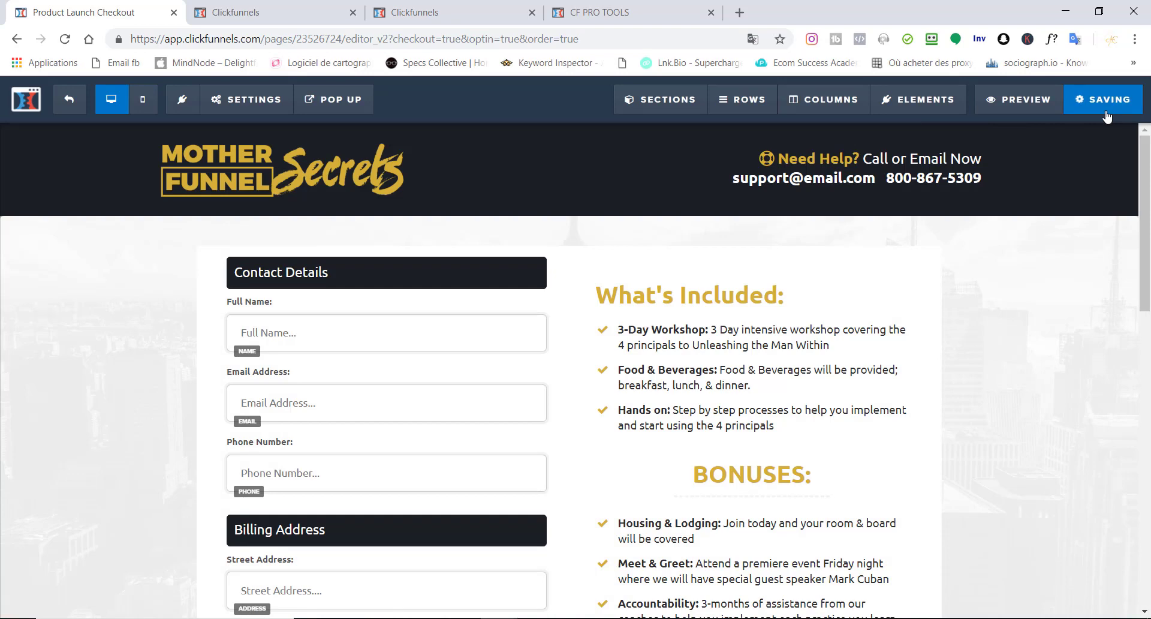
# Exit the page editor and open the live order form in a new browser tab at its product and payment section.
pyautogui.scroll(-10, 1150, 430)
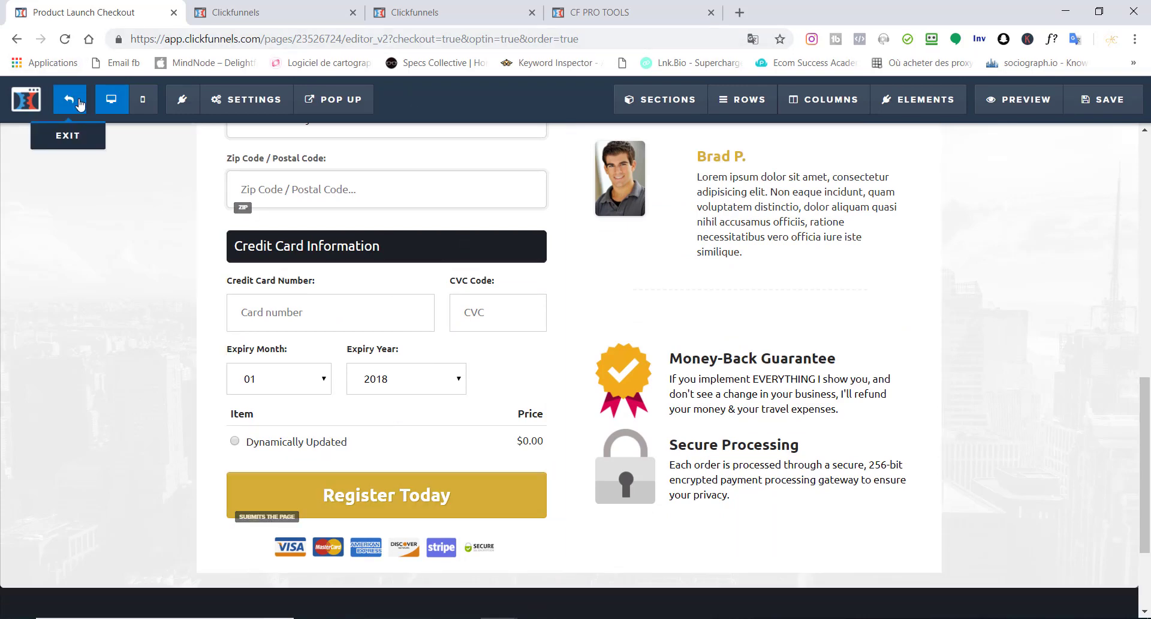
pyautogui.click(79, 105)
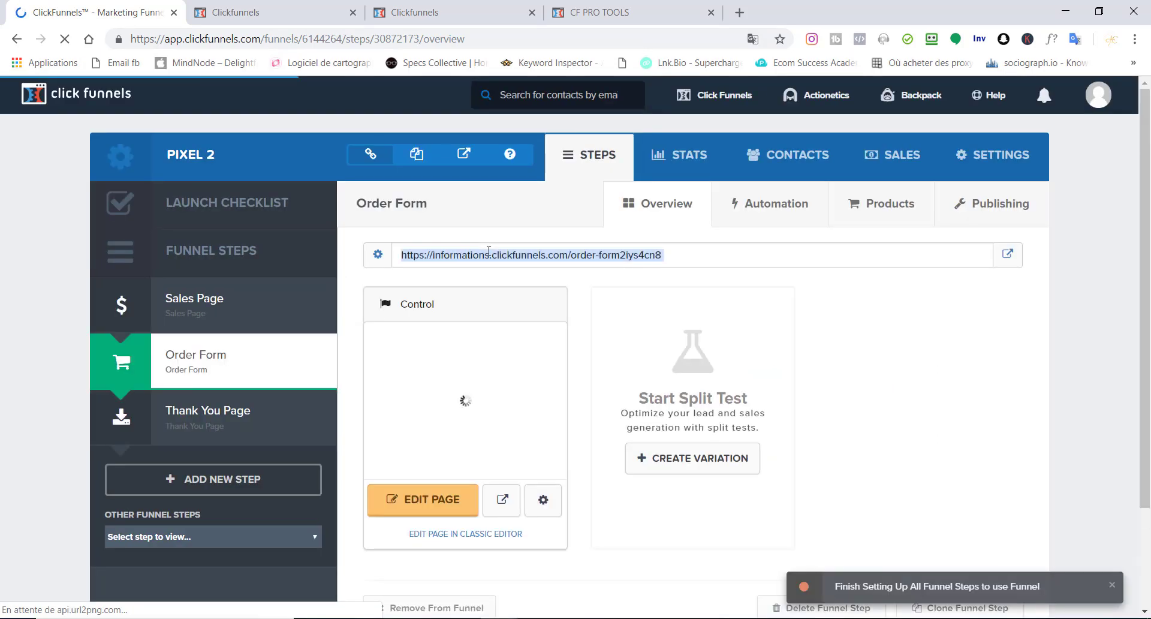
pyautogui.click(489, 254)
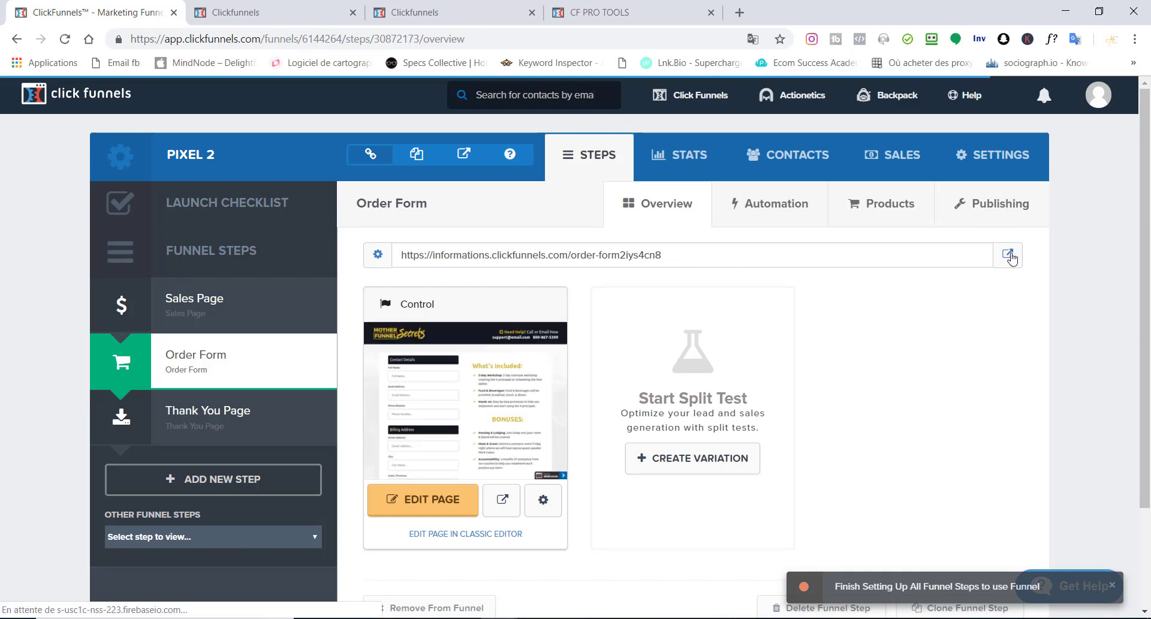
pyautogui.click(1009, 256)
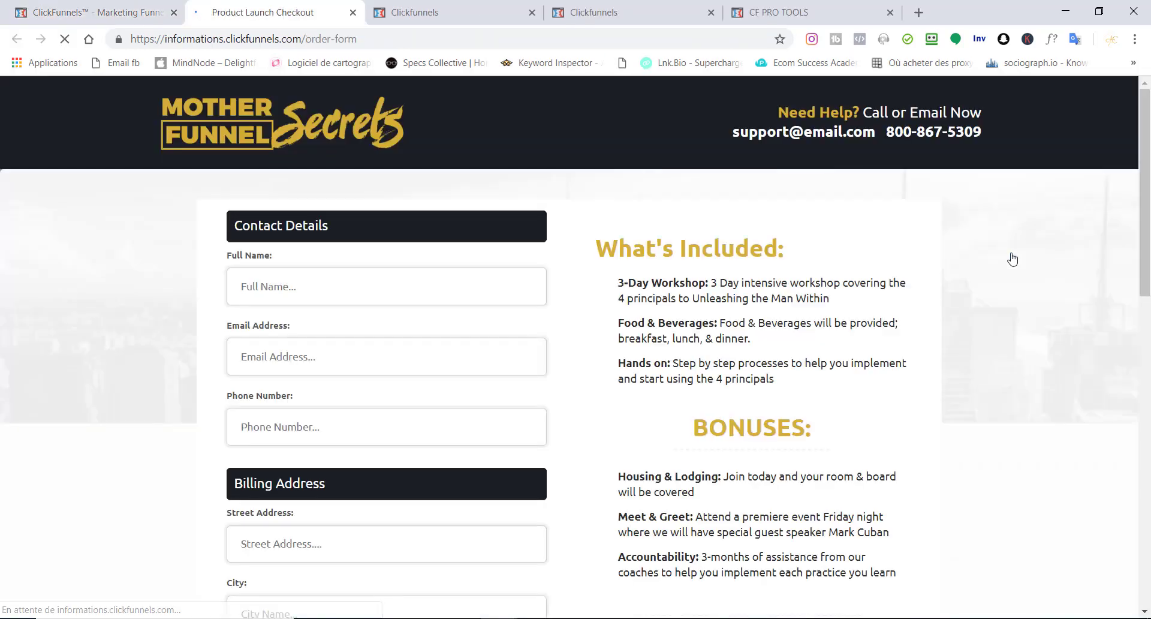
pyautogui.scroll(-5, 1150, 279)
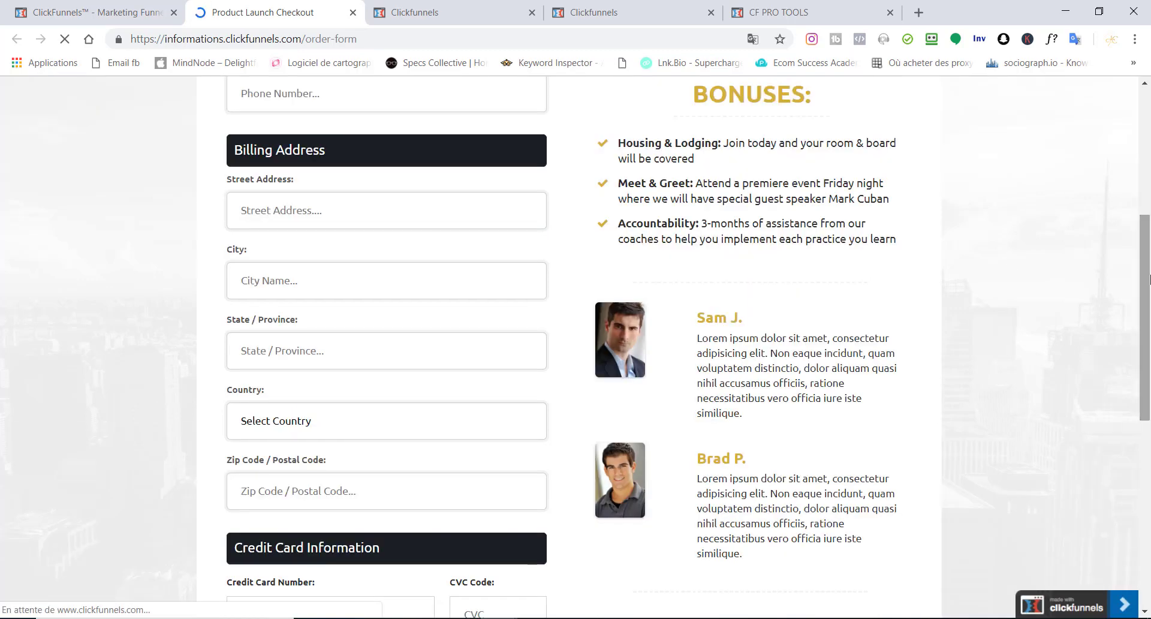
pyautogui.moveTo(1149, 279); pyautogui.dragTo(1150, 459)
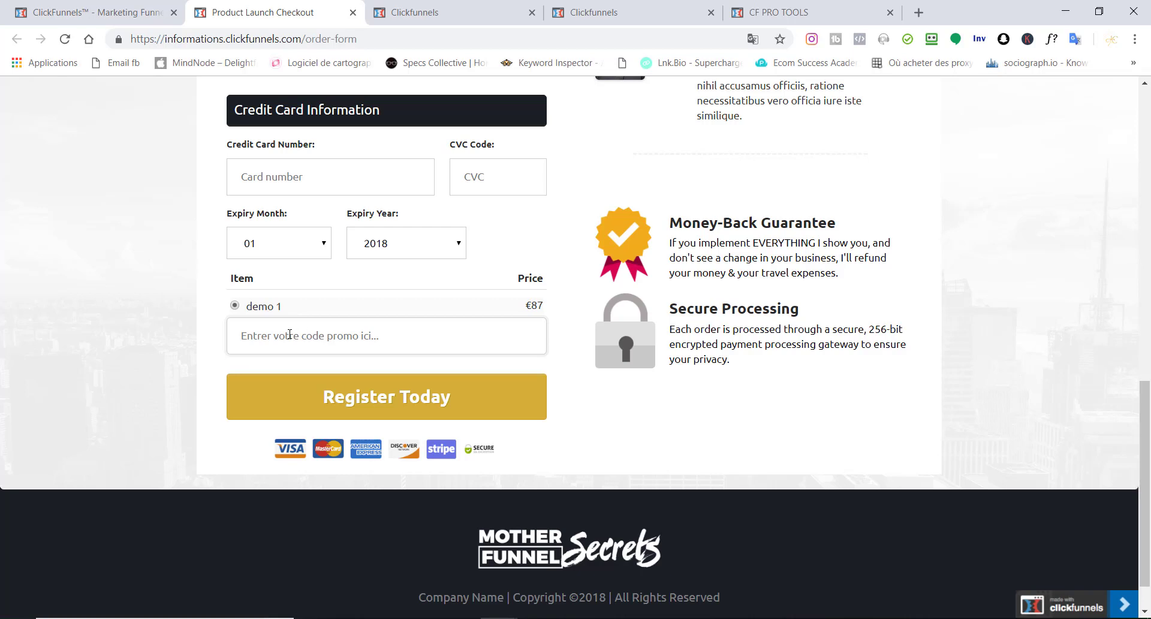
# Test the promo code field on the live order form by entering the code "test", then removing and retyping its last letter.
pyautogui.click(315, 343)
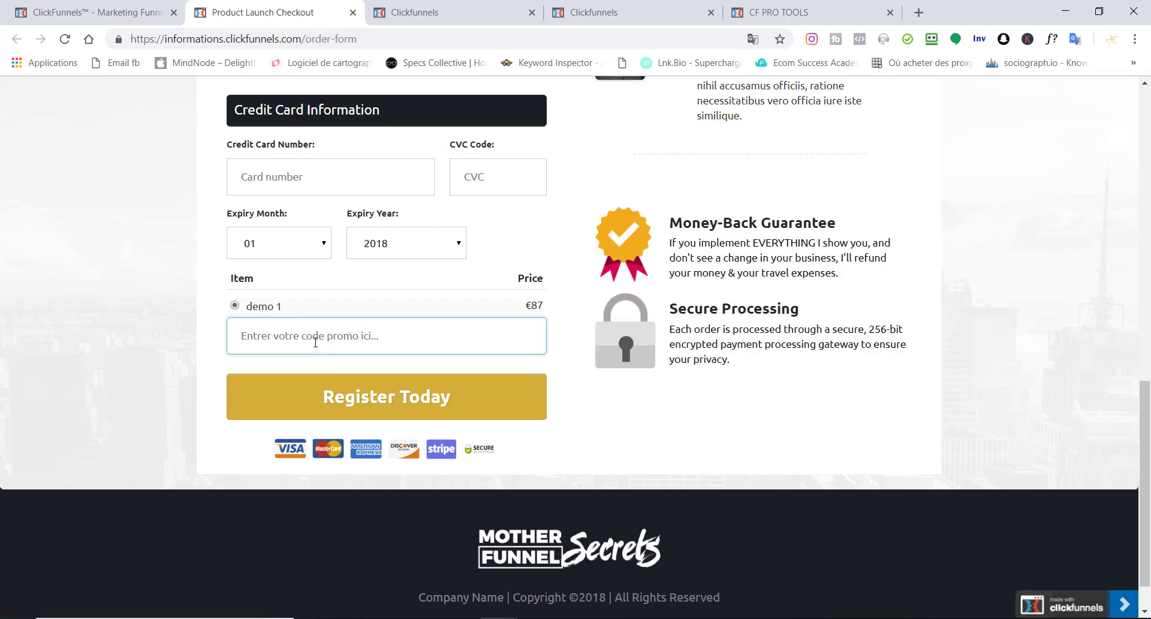
pyautogui.write('tzs')
pyautogui.write('est')
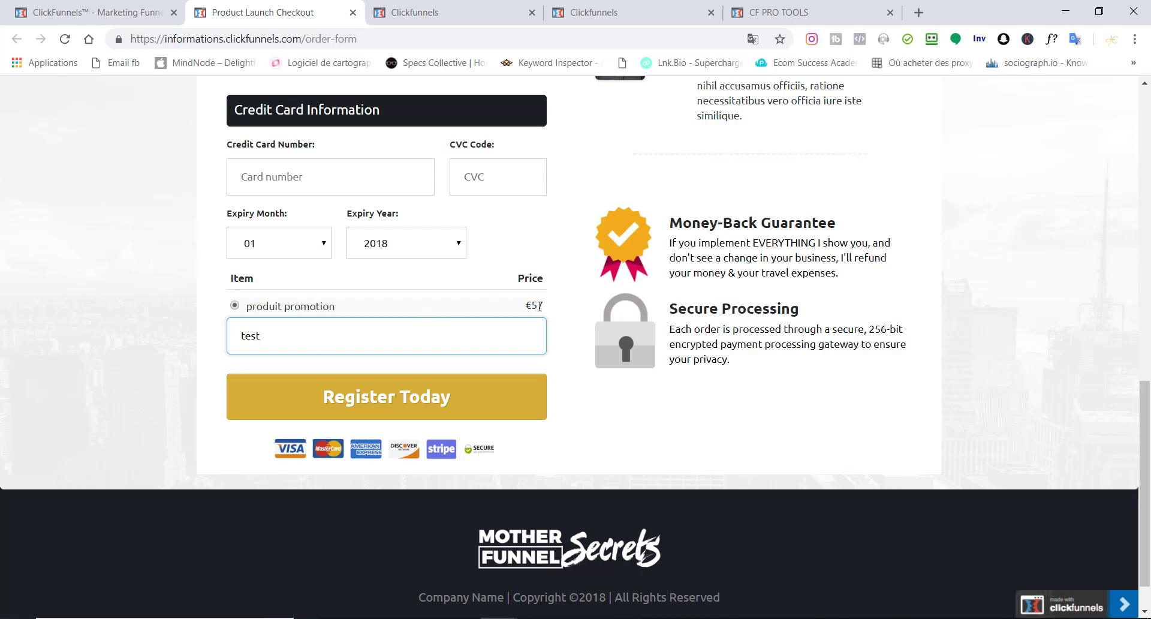
pyautogui.press('BackSpace')
pyautogui.write('t')
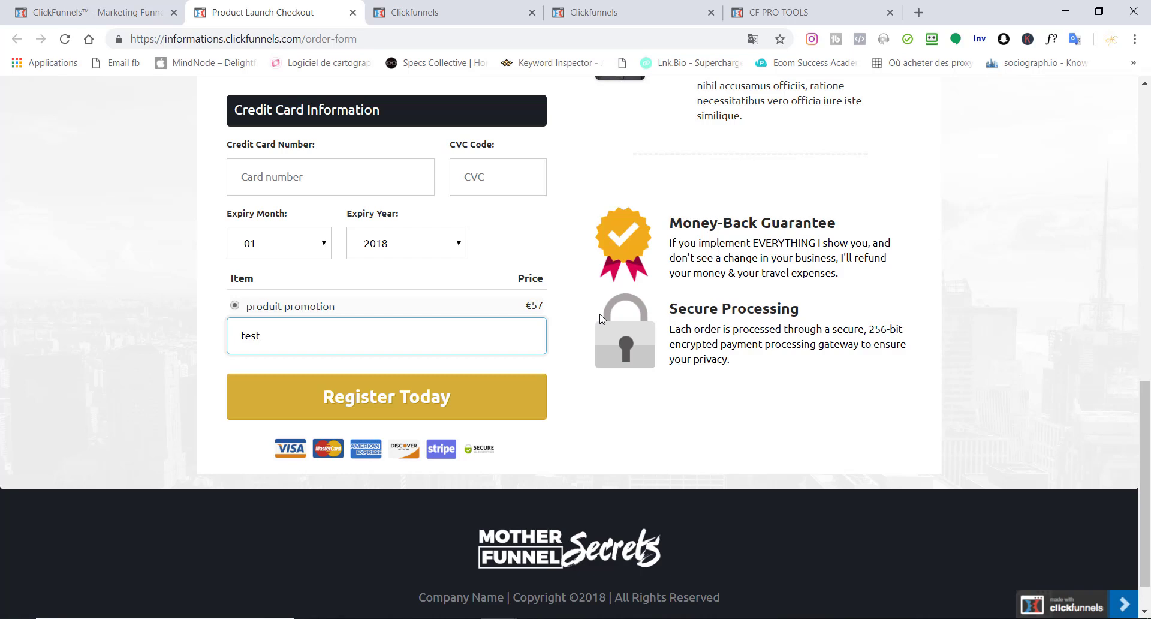